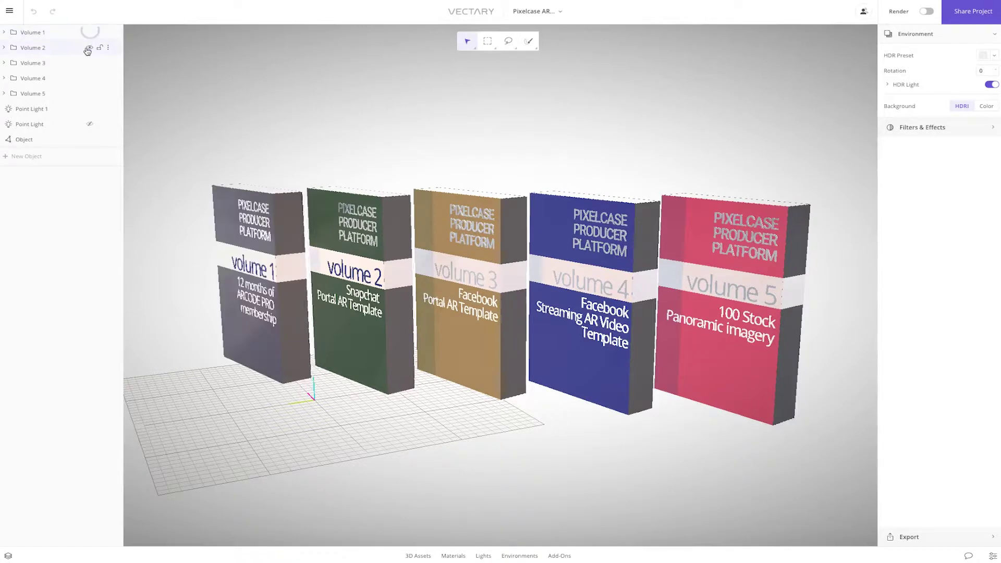
- Hide the Volume 3, Volume 4 and Volume 5 groups and show them again
{"action": "left_click", "coordinate": [87, 48]}
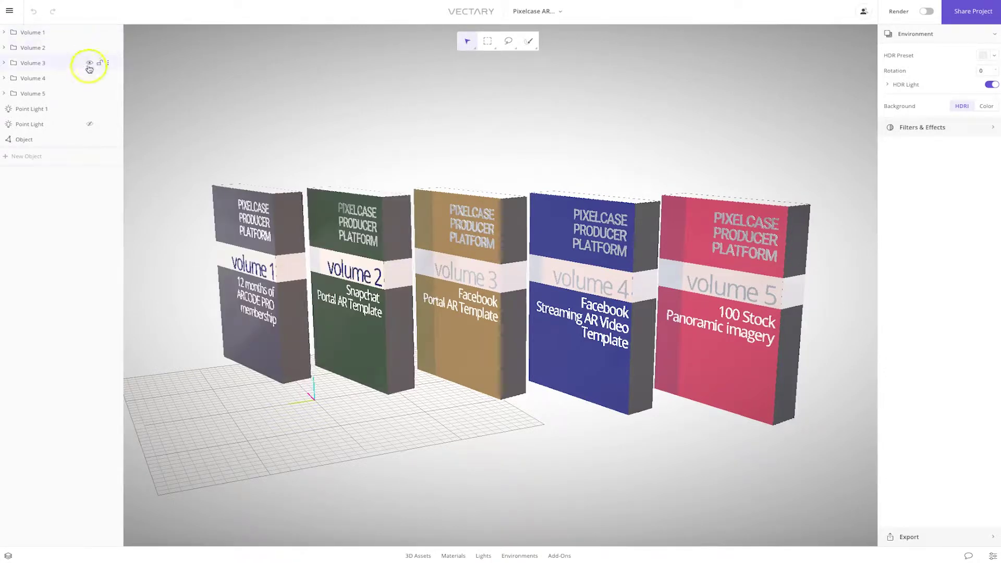
{"action": "left_click", "coordinate": [89, 63]}
{"action": "left_click", "coordinate": [91, 79]}
{"action": "left_click", "coordinate": [90, 93]}
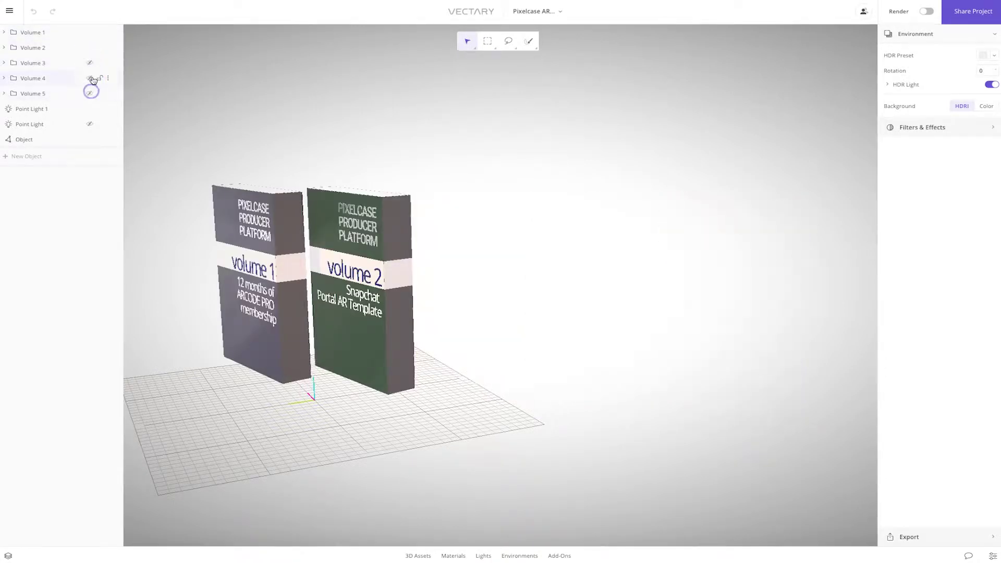
{"action": "left_click", "coordinate": [91, 63]}
{"action": "left_click", "coordinate": [90, 79]}
{"action": "left_click", "coordinate": [89, 94]}
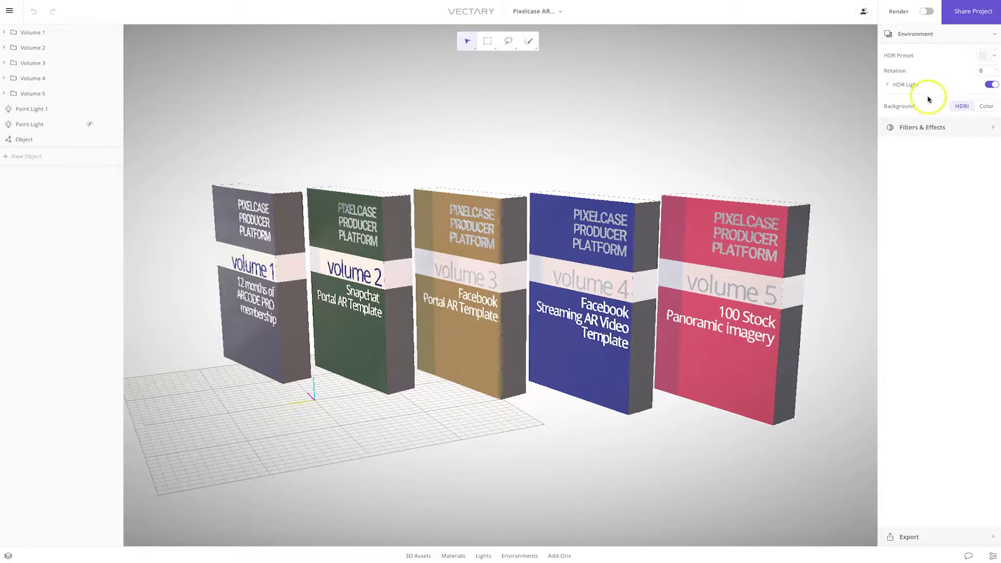
- Turn on the rendered view and make the hidden Point Light visible
{"action": "left_click", "coordinate": [928, 11]}
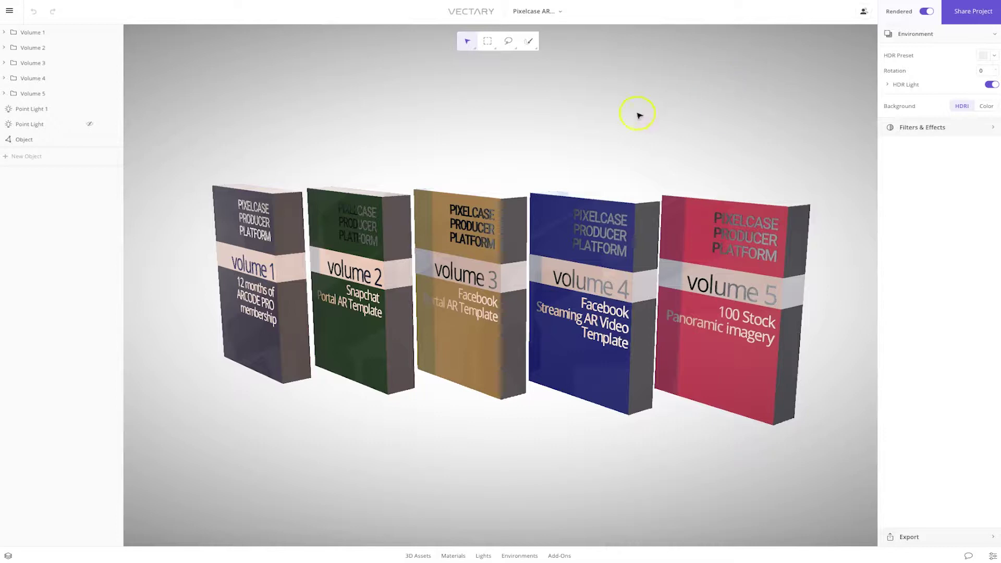
{"action": "left_click", "coordinate": [89, 124]}
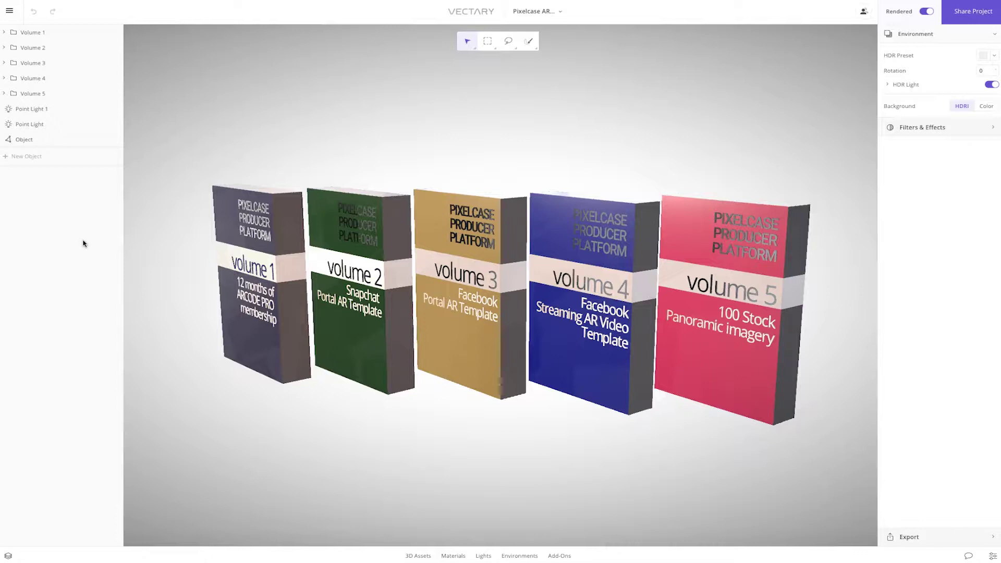
{"action": "left_click_drag", "start_coordinate": [525, 441], "coordinate": [535, 411]}
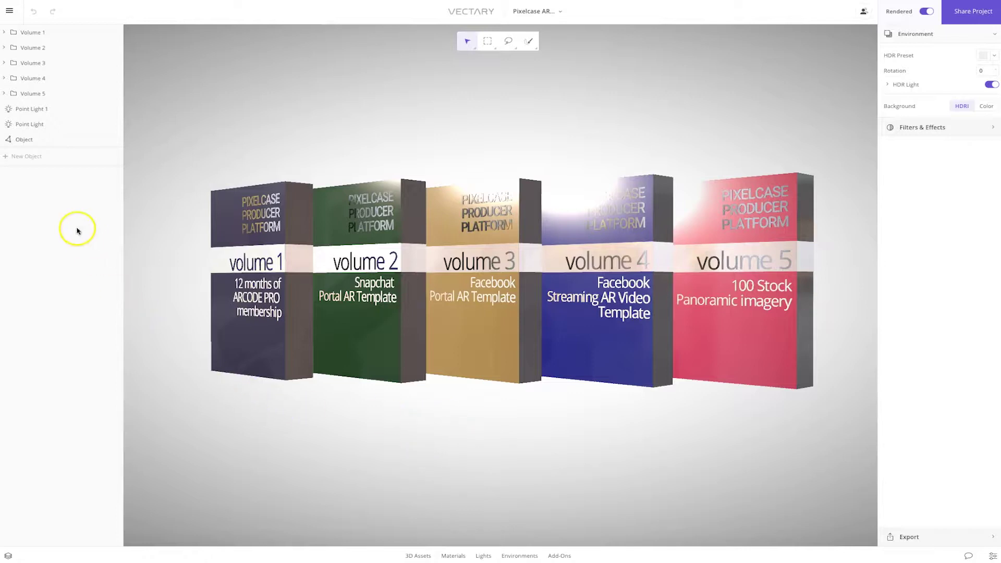
- Replace the title text in the Volume 1 group with DIGITAL PRODUCT HERE on three lines
{"action": "left_click", "coordinate": [4, 33]}
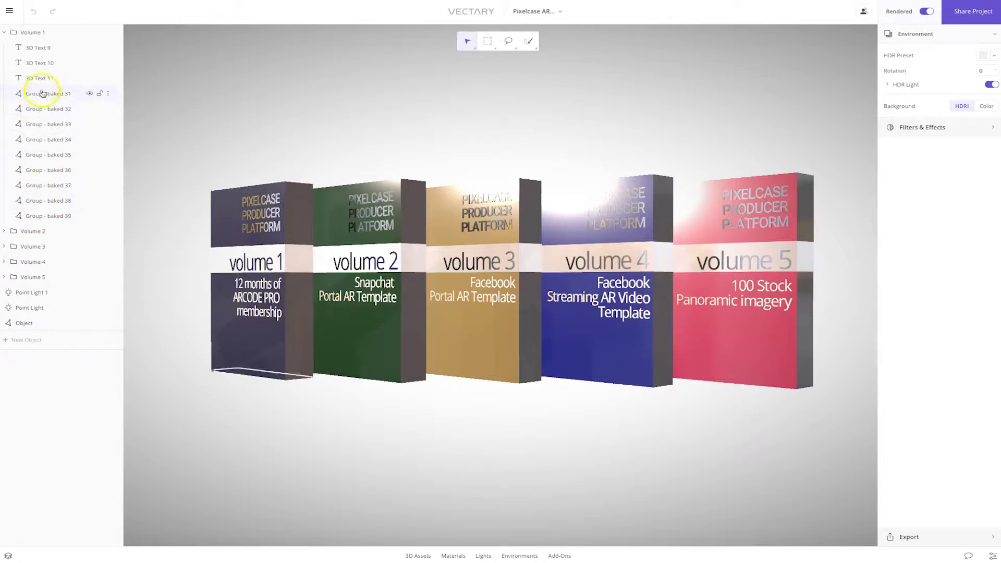
{"action": "left_click", "coordinate": [50, 50]}
{"action": "left_click_drag", "start_coordinate": [920, 120], "coordinate": [884, 97]}
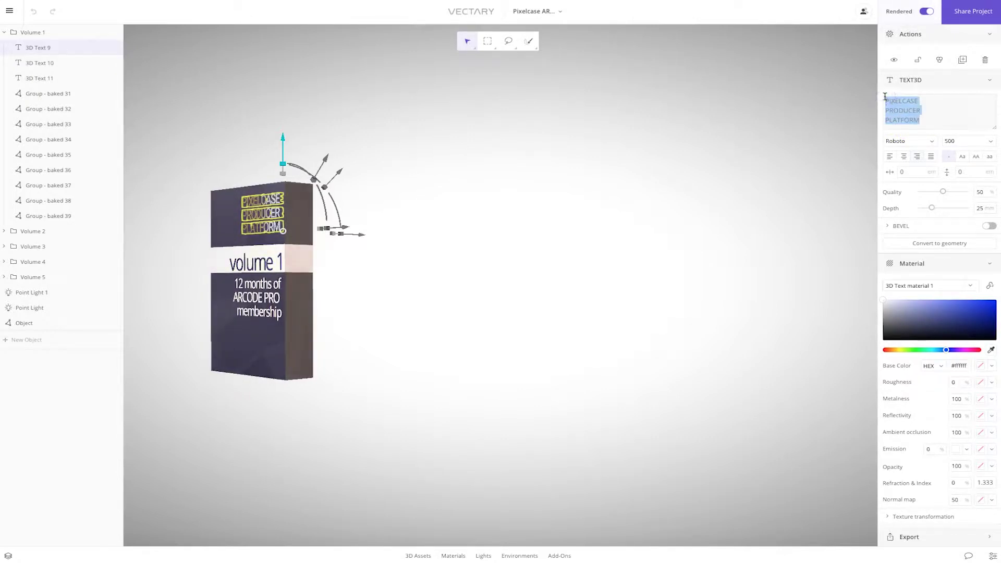
{"action": "type", "text": "DIGITA"}
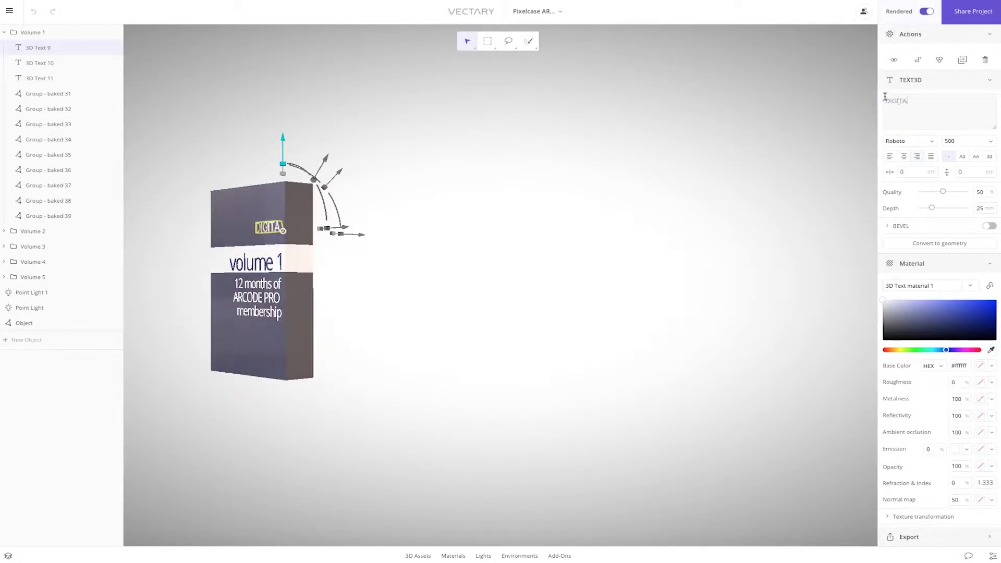
{"action": "type", "text": "L"}
{"action": "key", "text": "Return"}
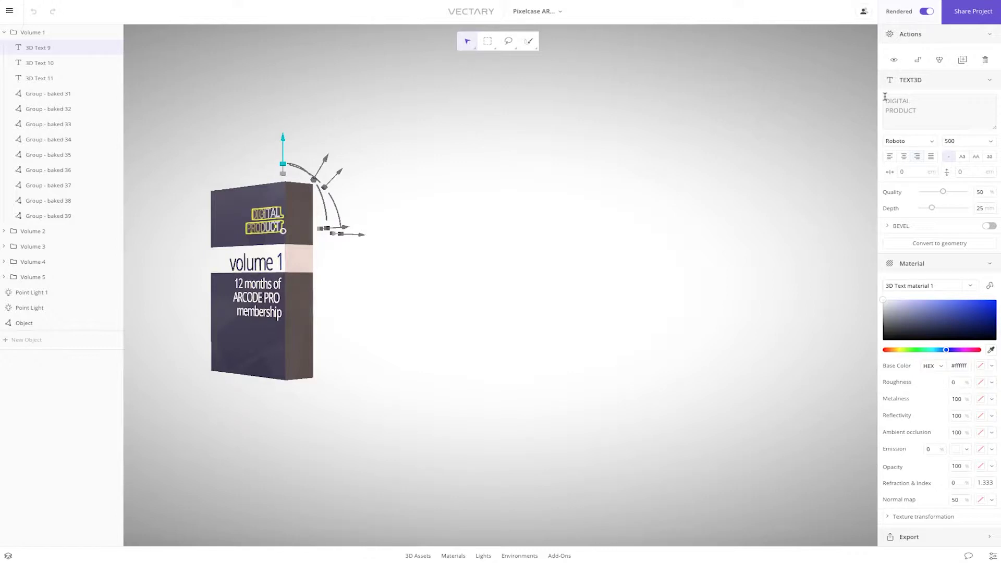
{"action": "type", "text": "PRODUCT"}
{"action": "key", "text": "Return"}
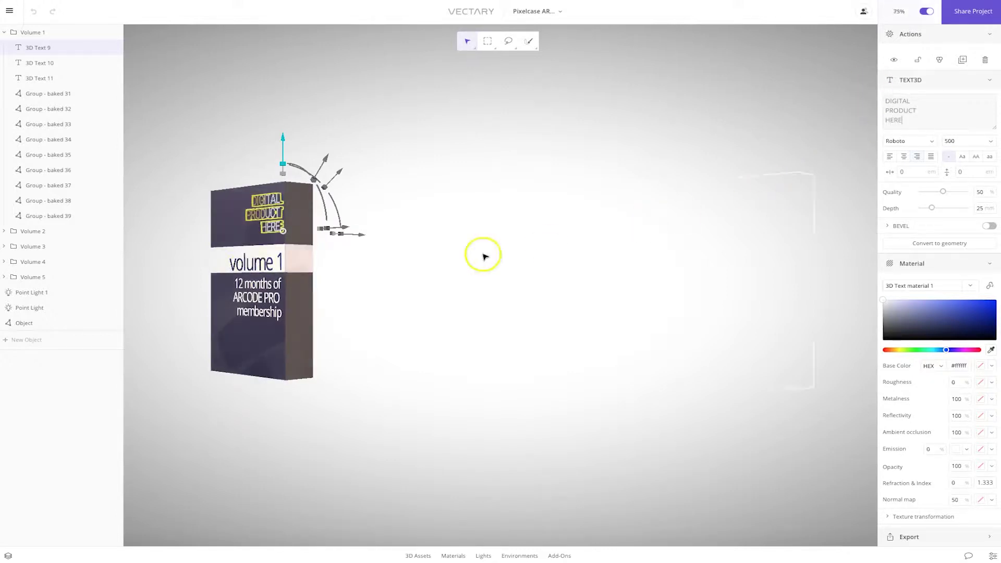
- Change the first book's band label to BOOK 1 and its description to "More information here" on two lines
{"action": "left_click", "coordinate": [246, 269]}
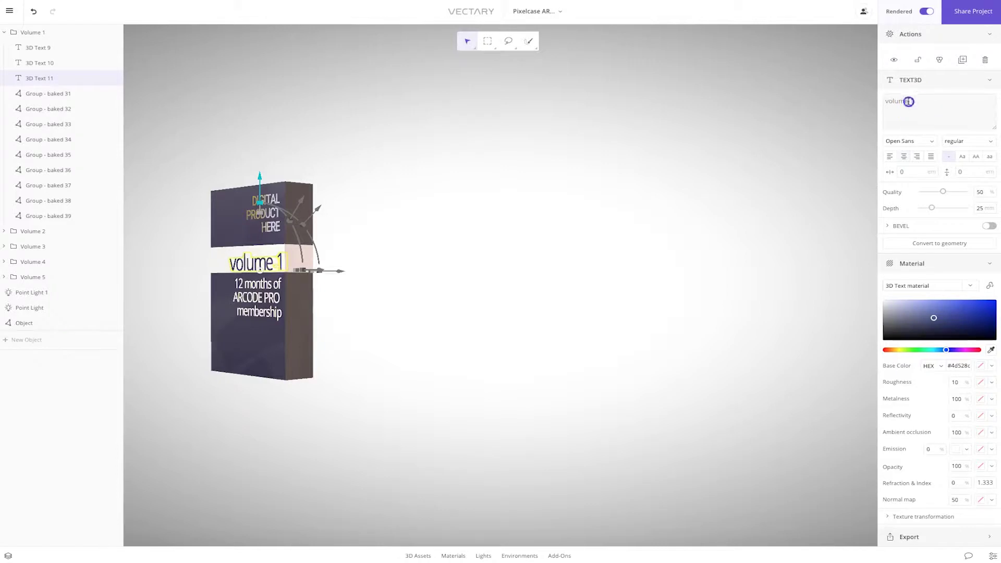
{"action": "type", "text": "BOOK"}
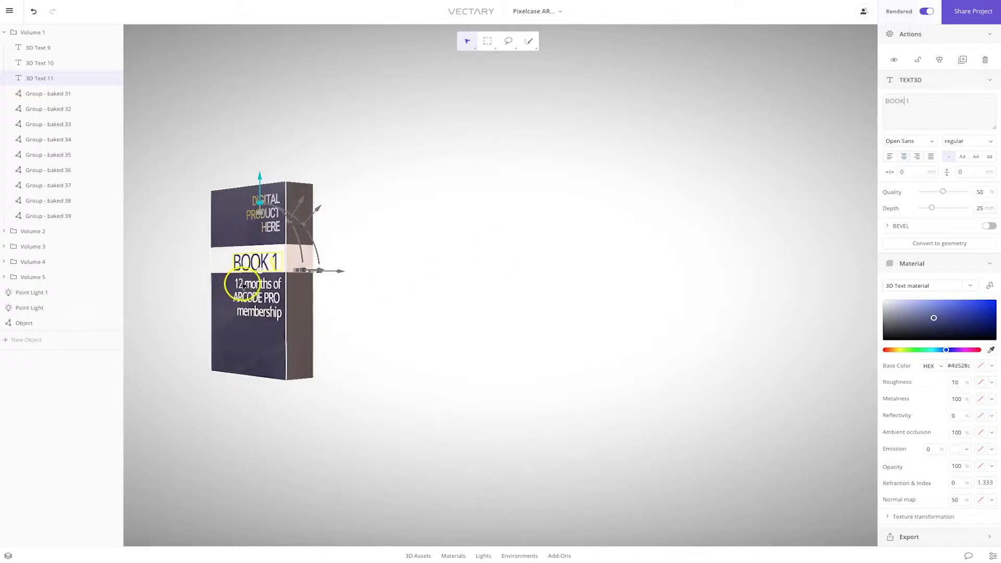
{"action": "left_click", "coordinate": [249, 288]}
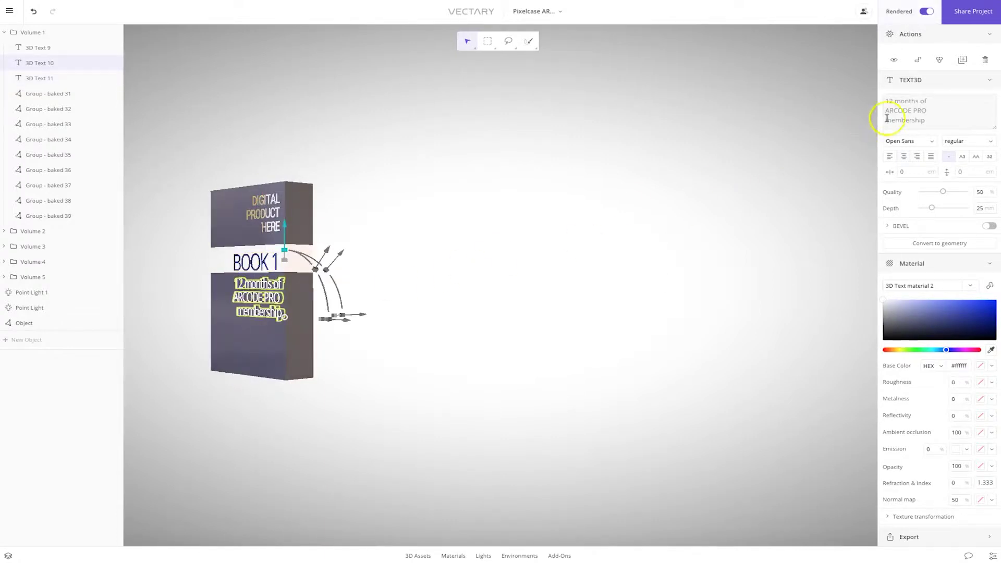
{"action": "left_click_drag", "start_coordinate": [929, 122], "coordinate": [881, 99]}
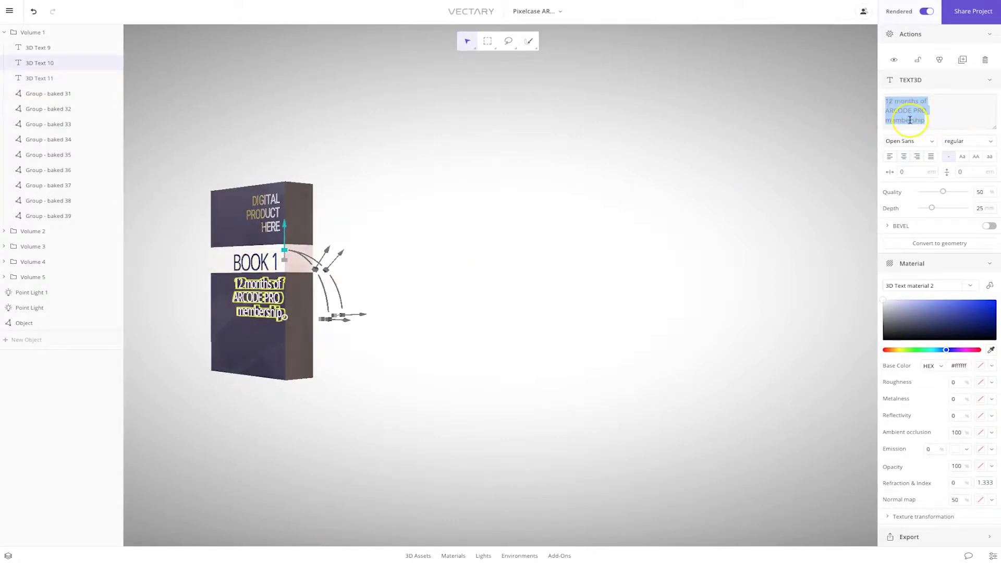
{"action": "type", "text": "M"}
{"action": "key", "text": "BackSpace"}
{"action": "key", "text": "BackSpace"}
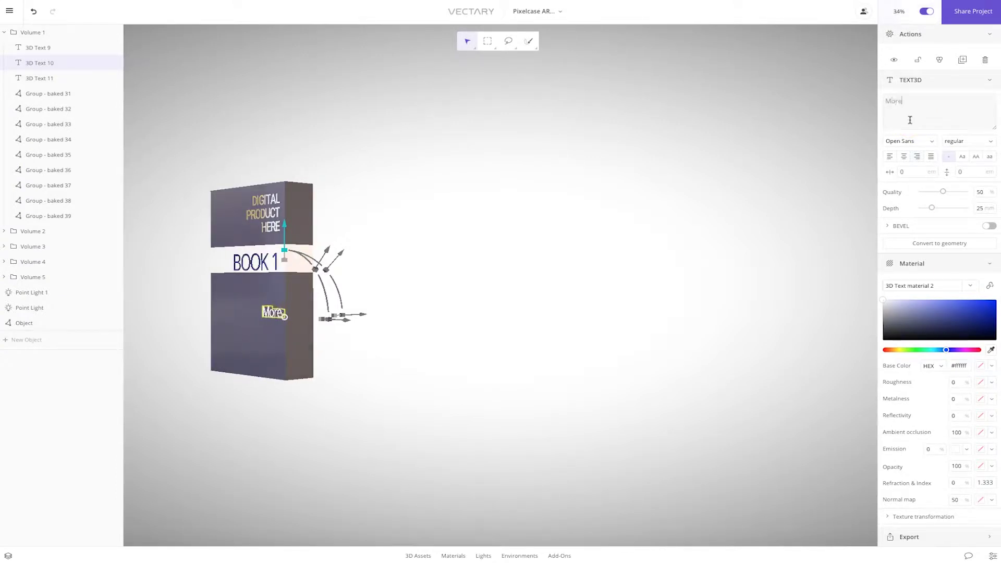
{"action": "type", "text": "More information"}
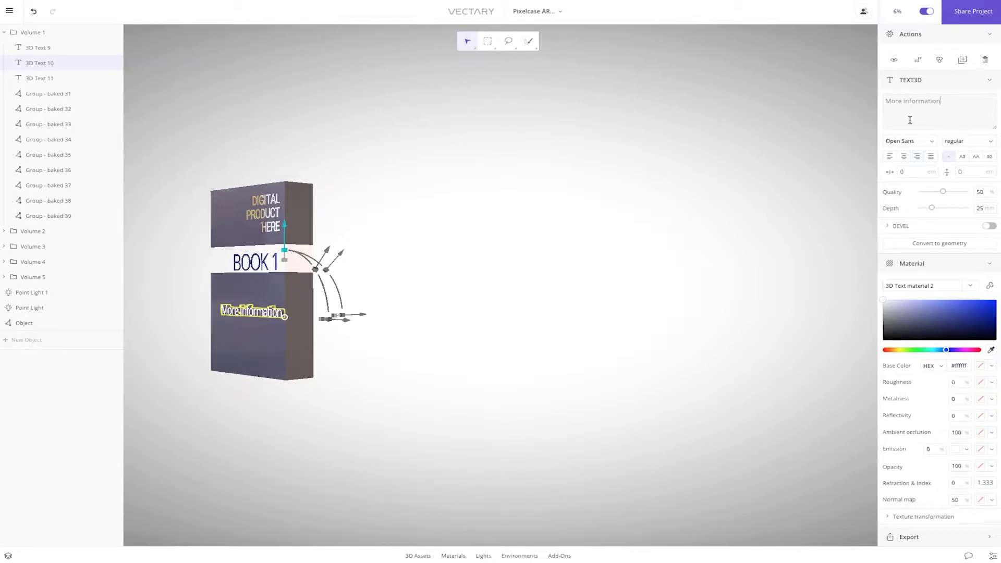
{"action": "key", "text": "Return"}
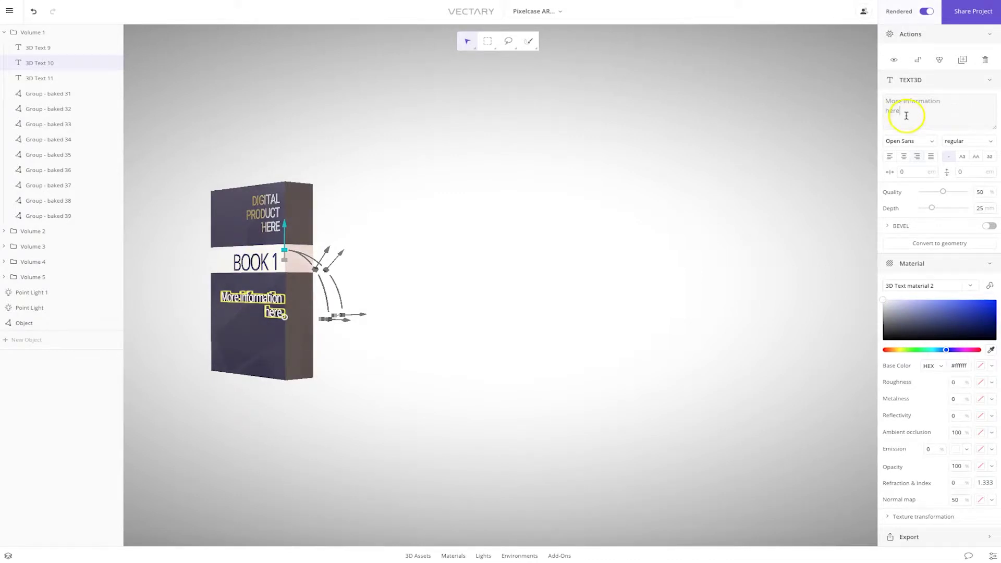
{"action": "left_click", "coordinate": [357, 433]}
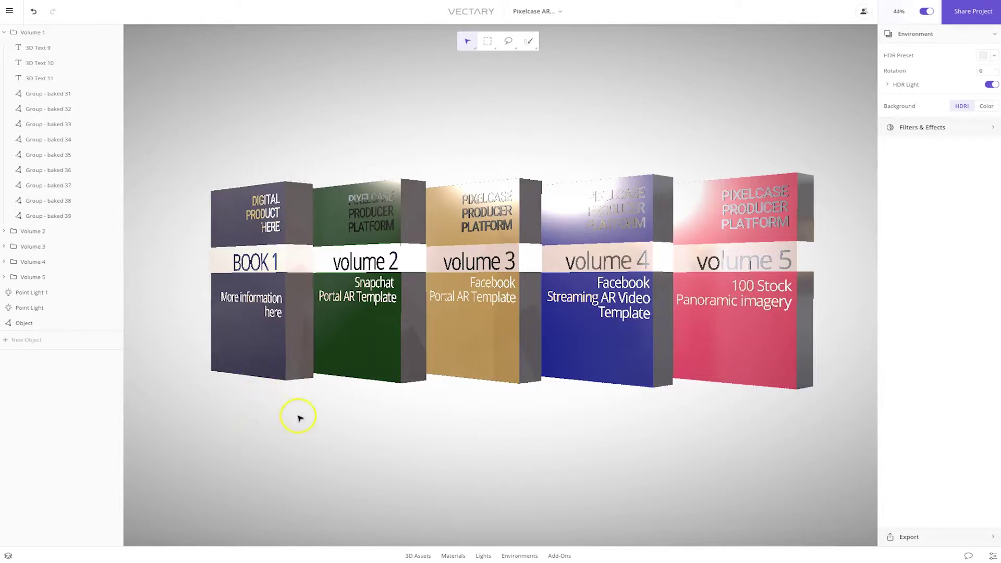
- Move the first book's description text slightly up, closer to the band with the BOOK 1 label
{"action": "left_click", "coordinate": [271, 335]}
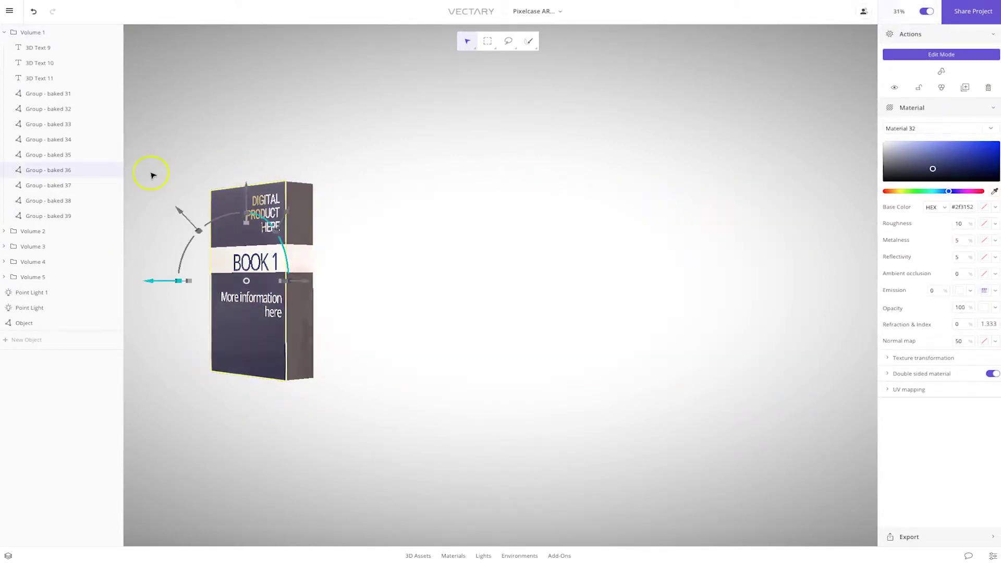
{"action": "left_click", "coordinate": [44, 68]}
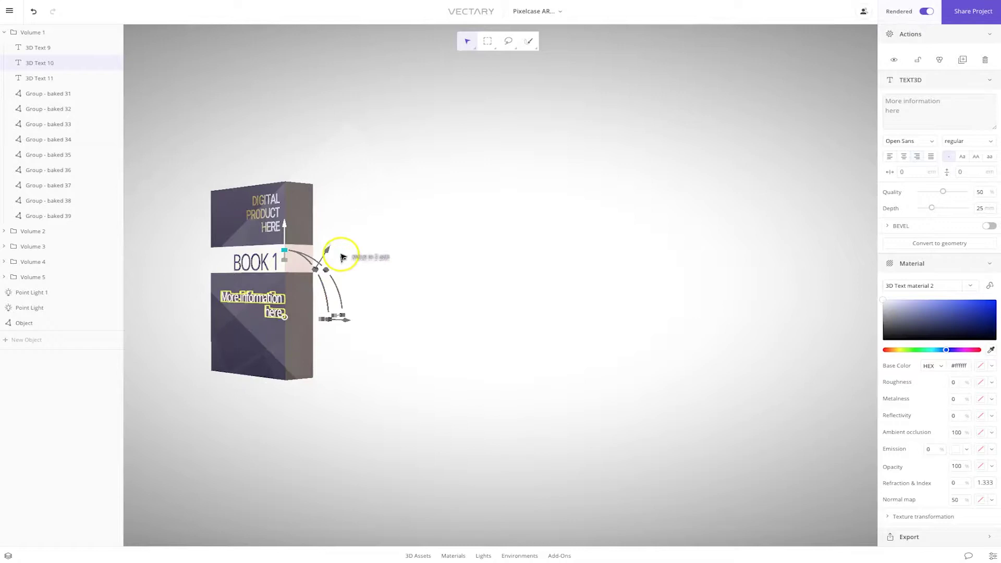
{"action": "middle_click_drag", "start_coordinate": [166, 334], "coordinate": [281, 339]}
{"action": "mouse_move", "coordinate": [280, 338]}
{"action": "left_mouse_down"}
{"action": "mouse_move", "coordinate": [286, 358]}
{"action": "mouse_move", "coordinate": [261, 336]}
{"action": "mouse_move", "coordinate": [232, 342]}
{"action": "mouse_move", "coordinate": [271, 339]}
{"action": "mouse_move", "coordinate": [276, 351]}
{"action": "mouse_move", "coordinate": [279, 339]}
{"action": "left_mouse_up"}
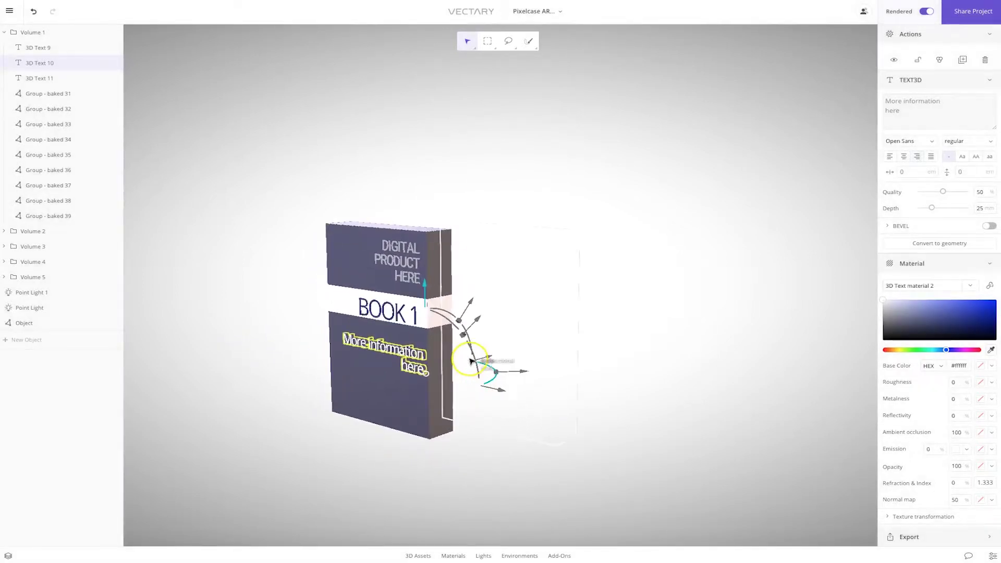
{"action": "scroll", "coordinate": [471, 360], "scroll_direction": "up", "scroll_amount": 3}
{"action": "mouse_move", "coordinate": [187, 321]}
{"action": "left_mouse_down"}
{"action": "mouse_move", "coordinate": [212, 319]}
{"action": "mouse_move", "coordinate": [203, 321]}
{"action": "left_mouse_up"}
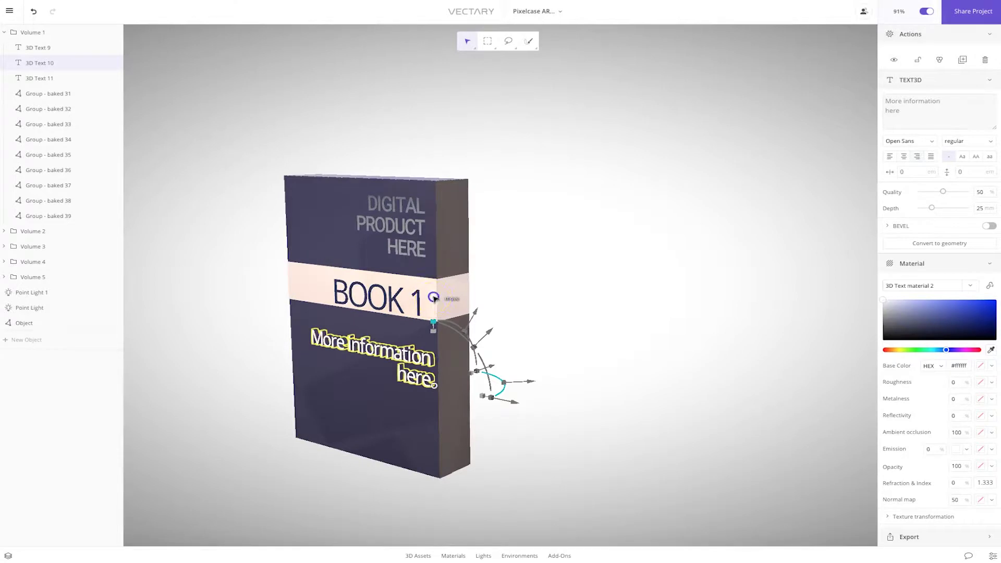
{"action": "left_click_drag", "start_coordinate": [434, 298], "coordinate": [434, 290]}
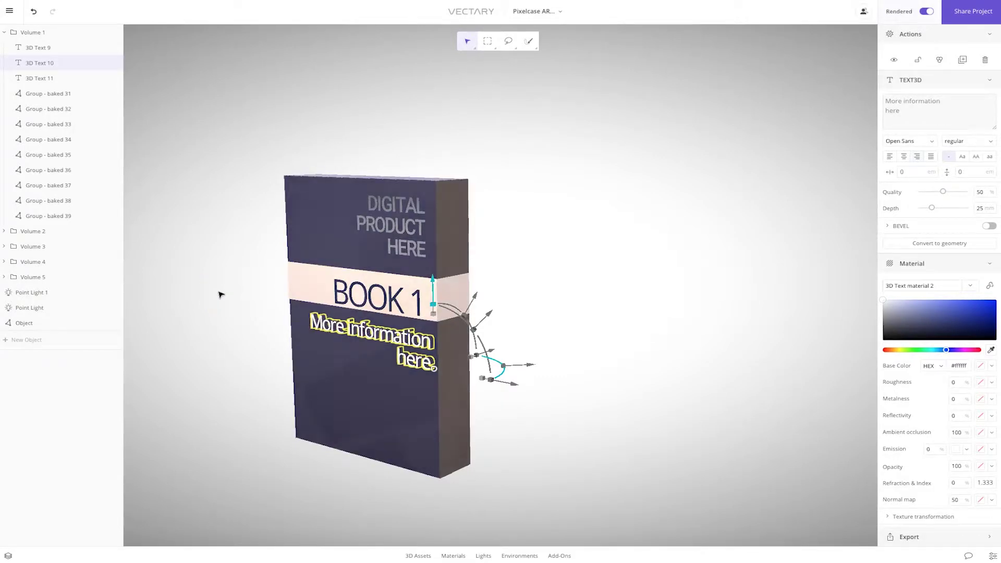
- Try to shift the first book's description text along its depth direction, and undo the move
{"action": "left_click_drag", "start_coordinate": [494, 352], "coordinate": [470, 359]}
{"action": "mouse_move", "coordinate": [243, 375]}
{"action": "right_mouse_down"}
{"action": "mouse_move", "coordinate": [188, 365]}
{"action": "mouse_move", "coordinate": [119, 376]}
{"action": "mouse_move", "coordinate": [116, 398]}
{"action": "mouse_move", "coordinate": [166, 406]}
{"action": "mouse_move", "coordinate": [245, 366]}
{"action": "right_mouse_up"}
{"action": "left_click", "coordinate": [42, 20]}
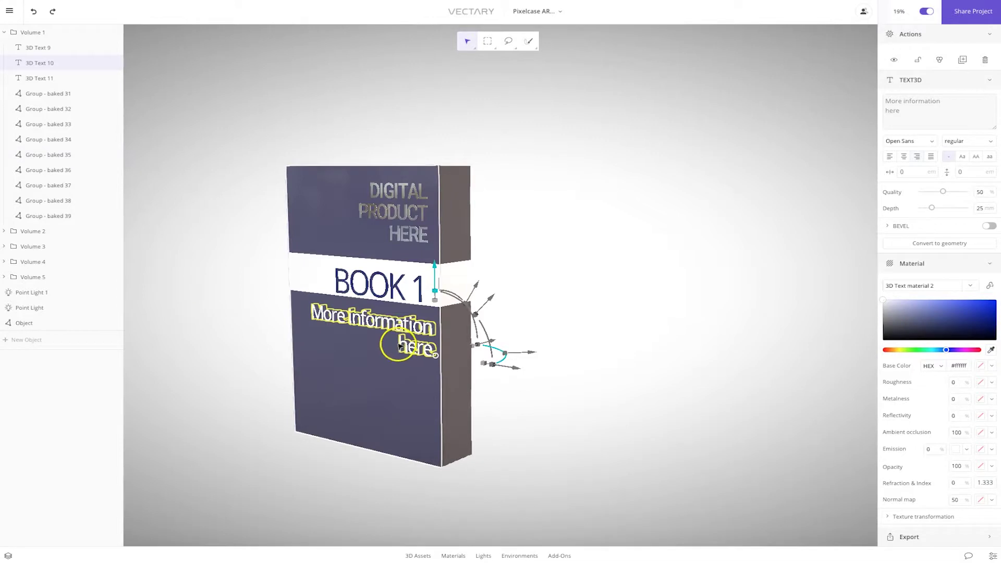
- Recolour the first book's front cover material to the violet-blue #545fab
{"action": "left_click", "coordinate": [215, 349]}
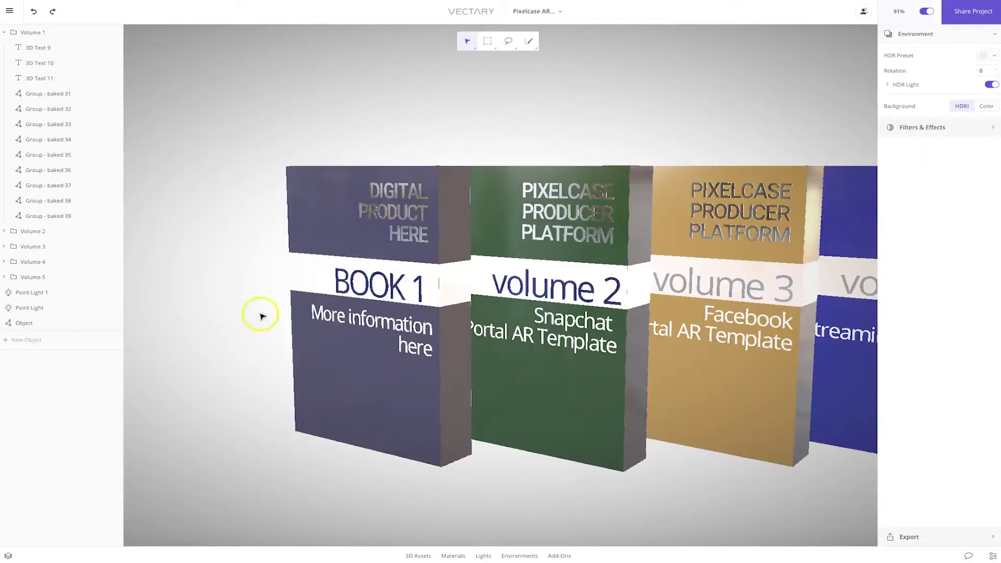
{"action": "right_click_drag", "start_coordinate": [690, 502], "coordinate": [566, 500]}
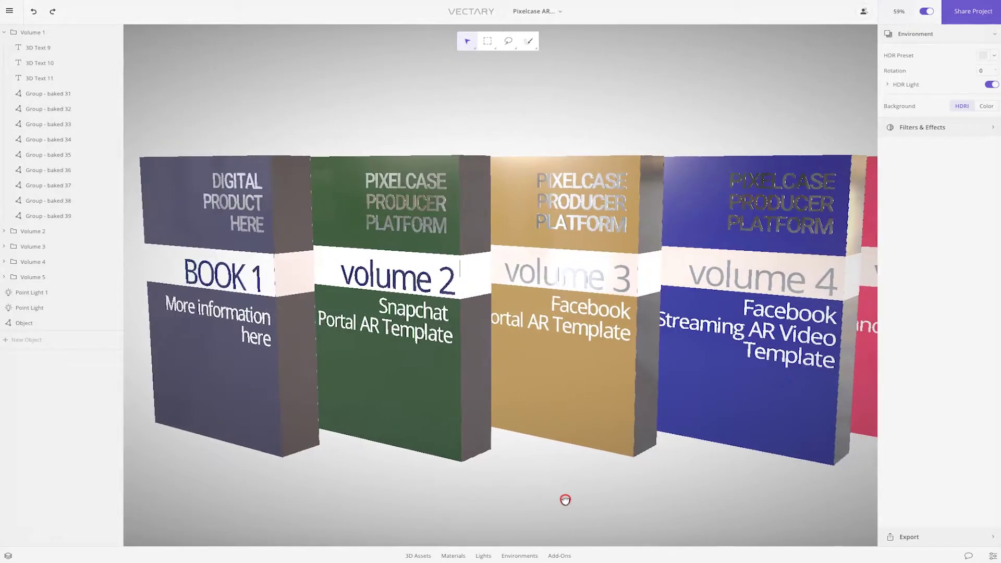
{"action": "left_click", "coordinate": [53, 97]}
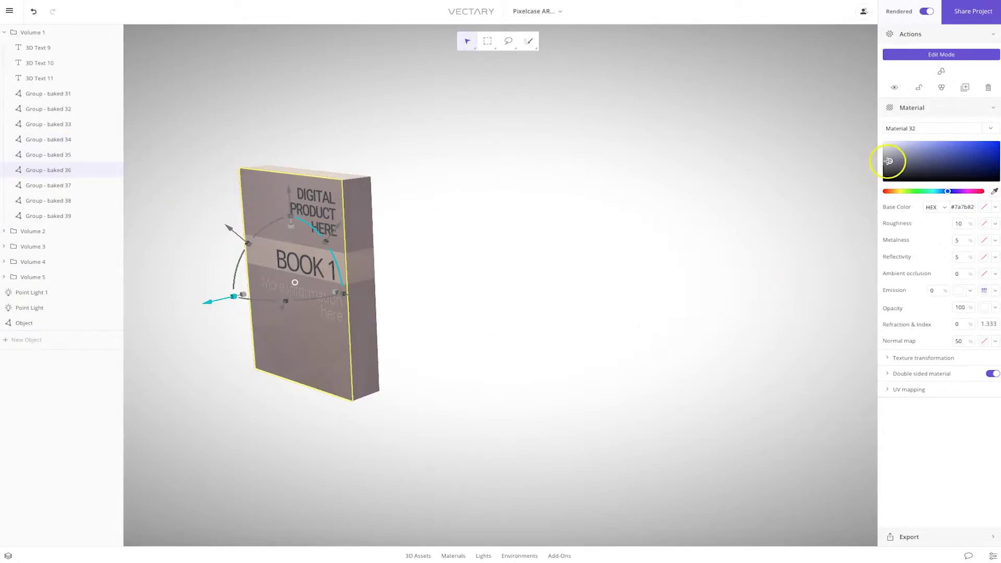
{"action": "left_click_drag", "start_coordinate": [898, 161], "coordinate": [943, 153]}
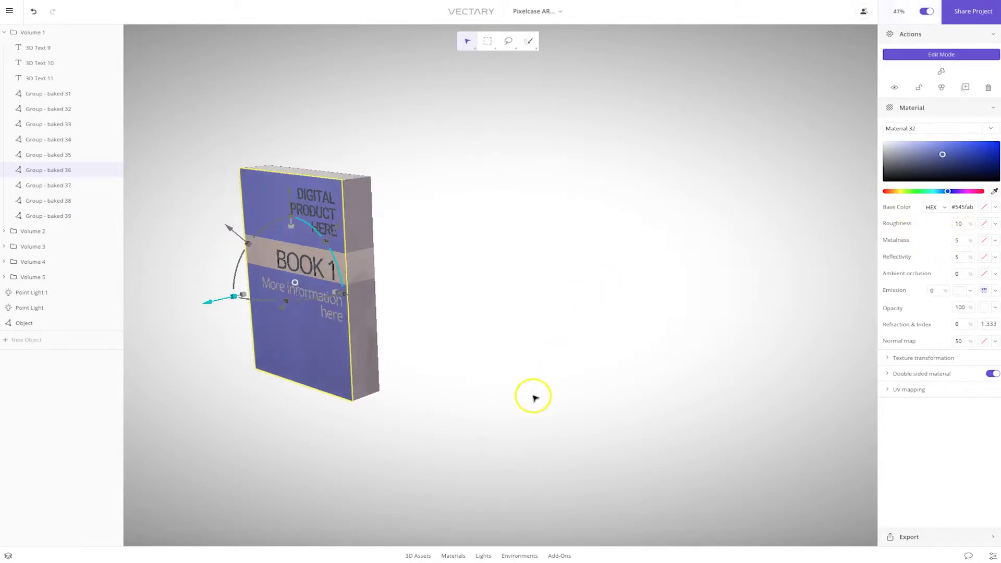
{"action": "left_click", "coordinate": [442, 453]}
{"action": "left_click_drag", "start_coordinate": [465, 467], "coordinate": [437, 227]}
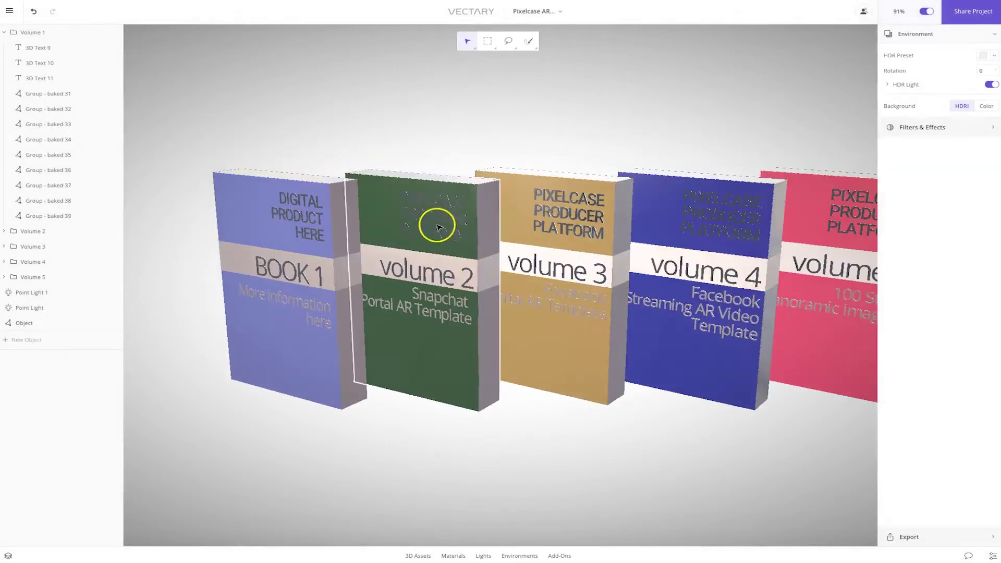
- Unlink the material of the PIXELCASE PRODUCER PLATFORM title text in the Volume 2 group
{"action": "scroll", "coordinate": [437, 227], "scroll_direction": "up", "scroll_amount": 10}
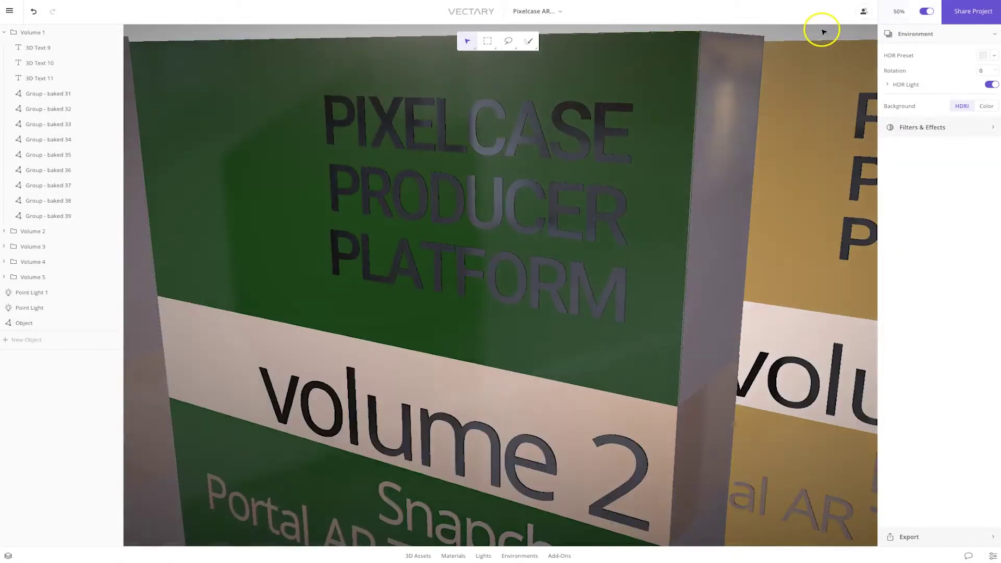
{"action": "mouse_move", "coordinate": [822, 31]}
{"action": "left_mouse_down"}
{"action": "mouse_move", "coordinate": [813, 31]}
{"action": "mouse_move", "coordinate": [834, 30]}
{"action": "mouse_move", "coordinate": [823, 29]}
{"action": "left_mouse_up"}
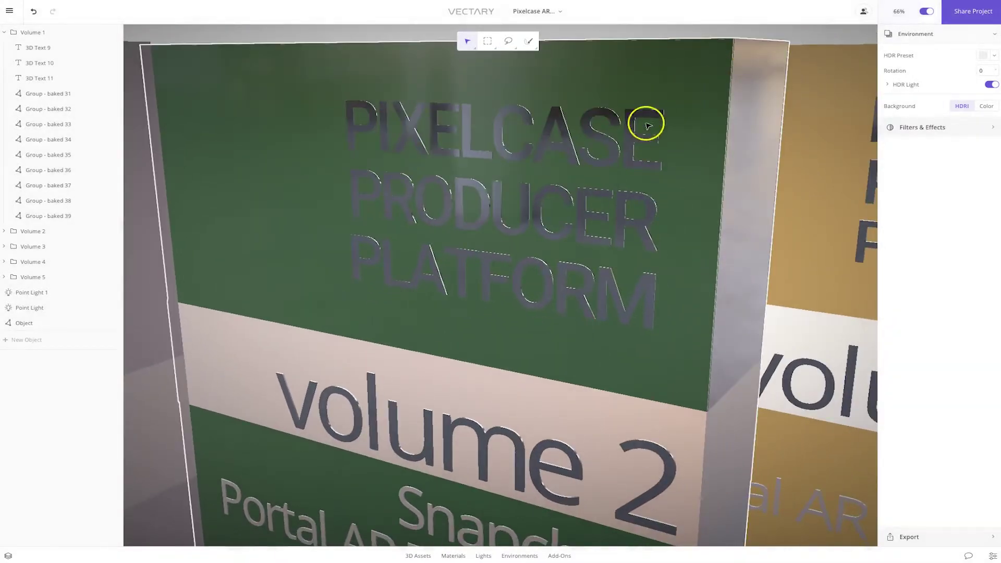
{"action": "left_click", "coordinate": [524, 211]}
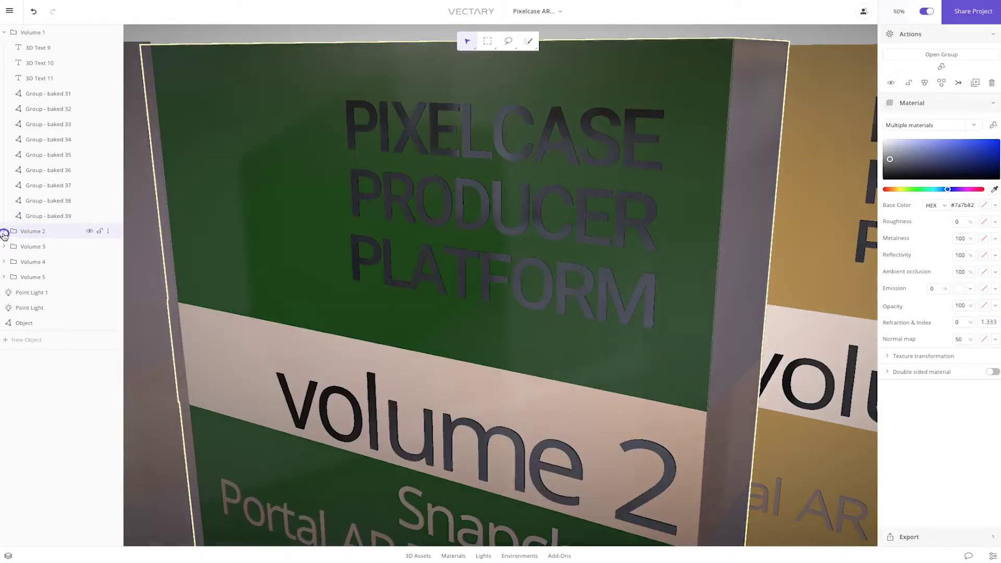
{"action": "left_click", "coordinate": [5, 231]}
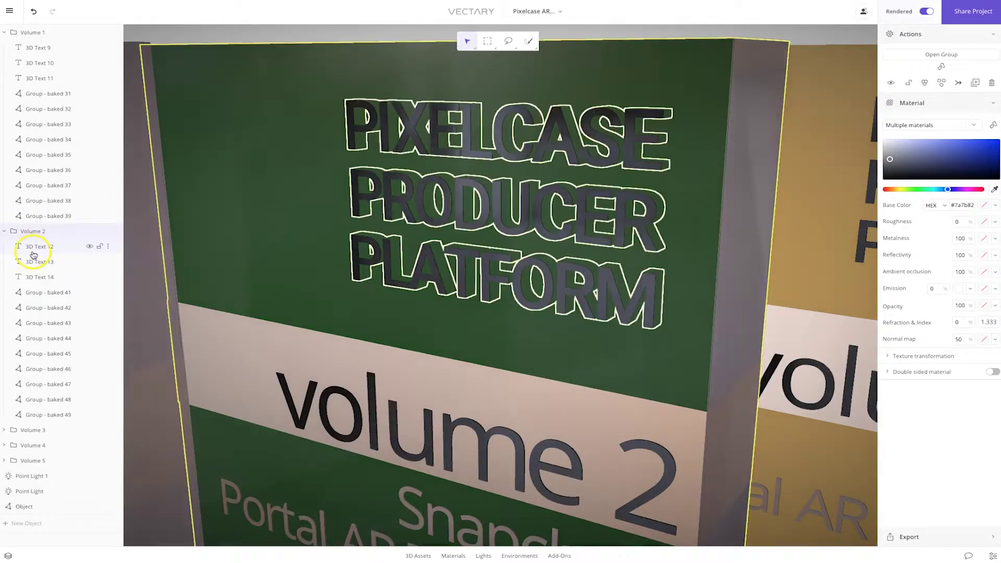
{"action": "left_click", "coordinate": [33, 251]}
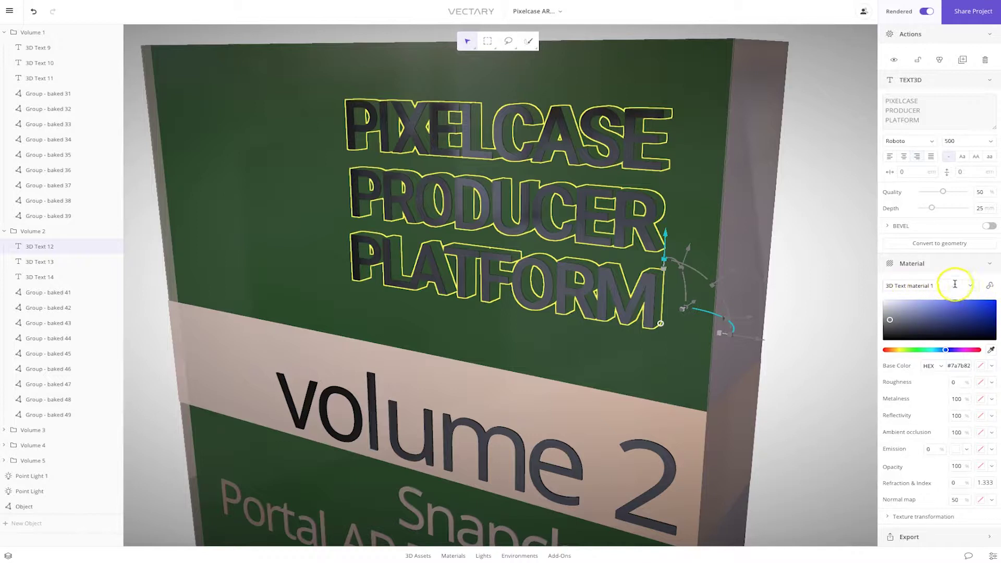
{"action": "left_click", "coordinate": [968, 285]}
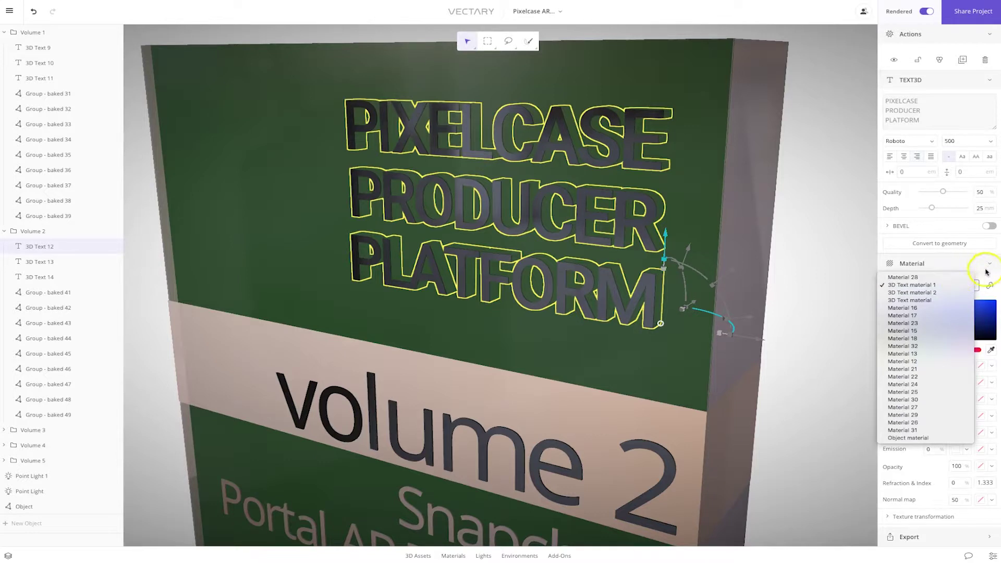
{"action": "left_click", "coordinate": [989, 278]}
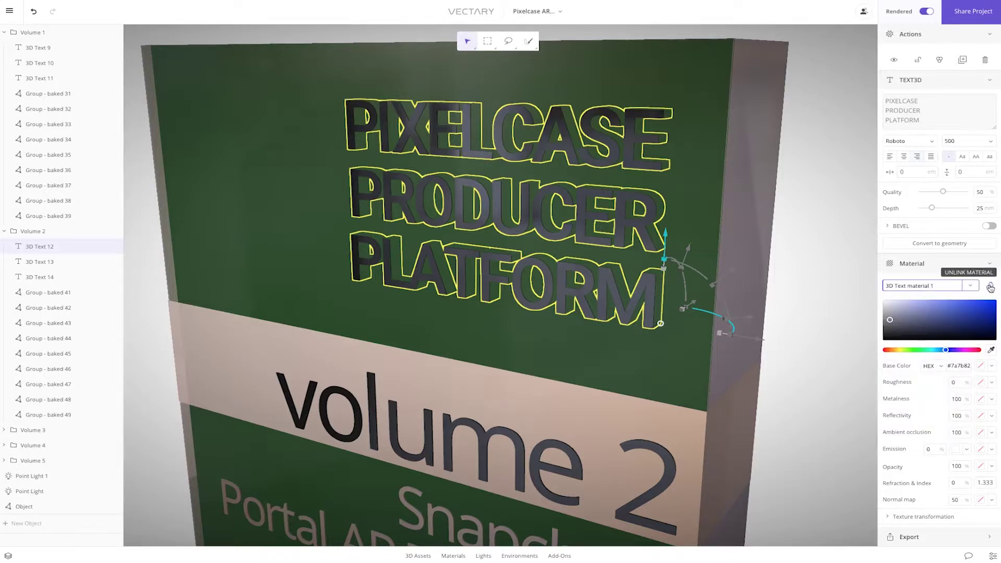
{"action": "left_click", "coordinate": [989, 286]}
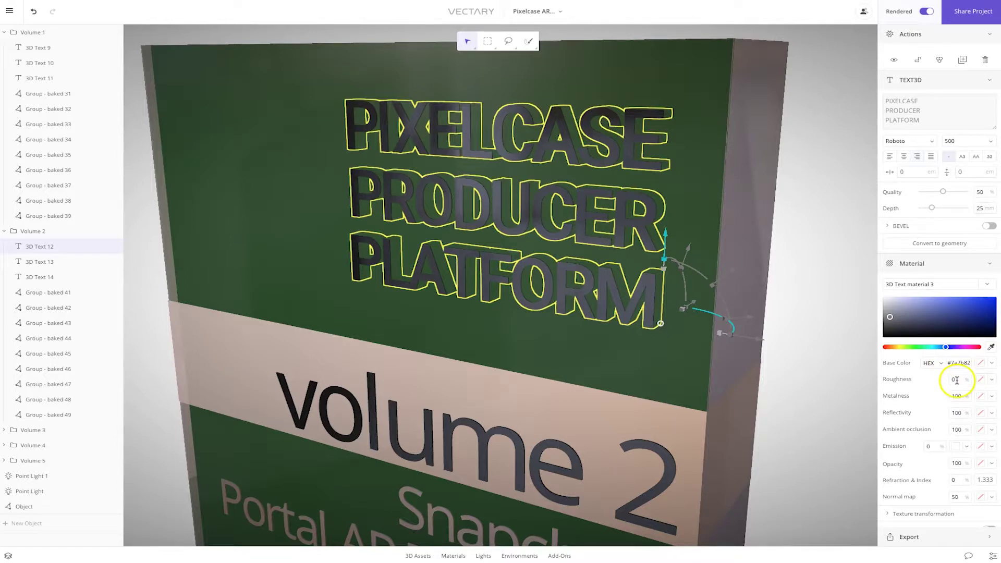
- Set the second book's title material to 0% metalness, 0% reflectivity and 50% roughness
{"action": "double_click", "coordinate": [958, 396]}
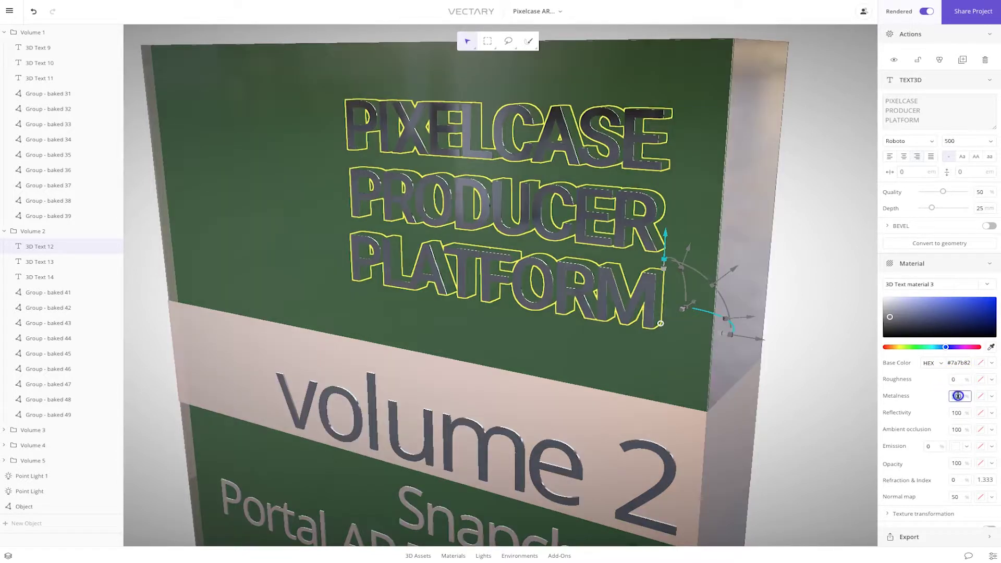
{"action": "type", "text": "0"}
{"action": "double_click", "coordinate": [958, 412]}
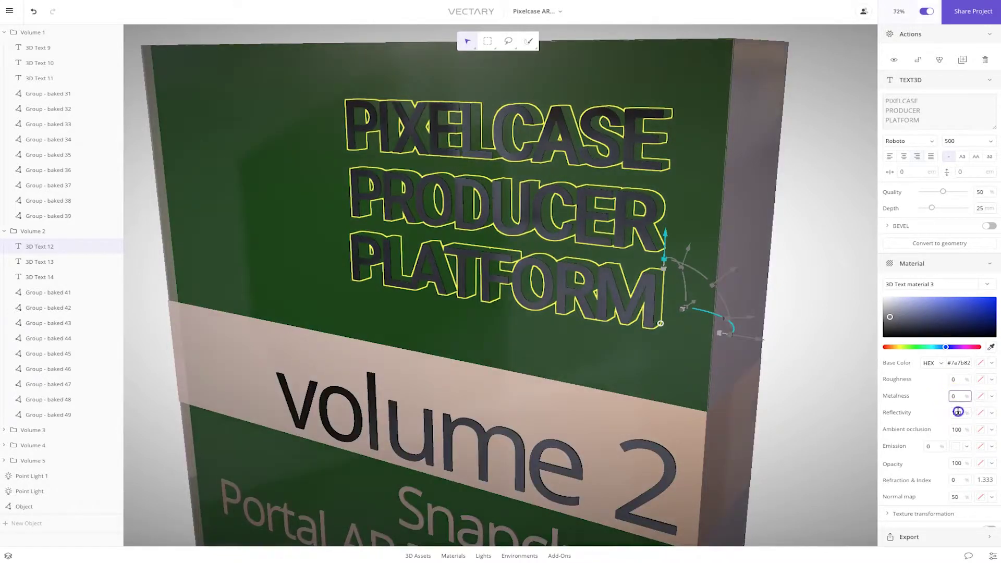
{"action": "type", "text": "0"}
{"action": "left_click", "coordinate": [944, 414]}
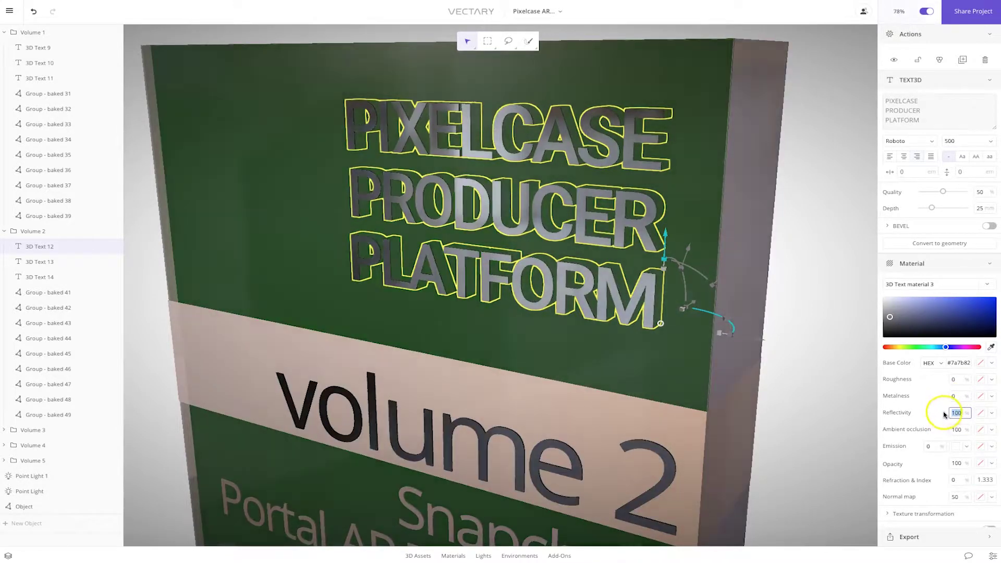
{"action": "left_click", "coordinate": [955, 379]}
{"action": "left_click_drag", "start_coordinate": [955, 378], "coordinate": [947, 378]}
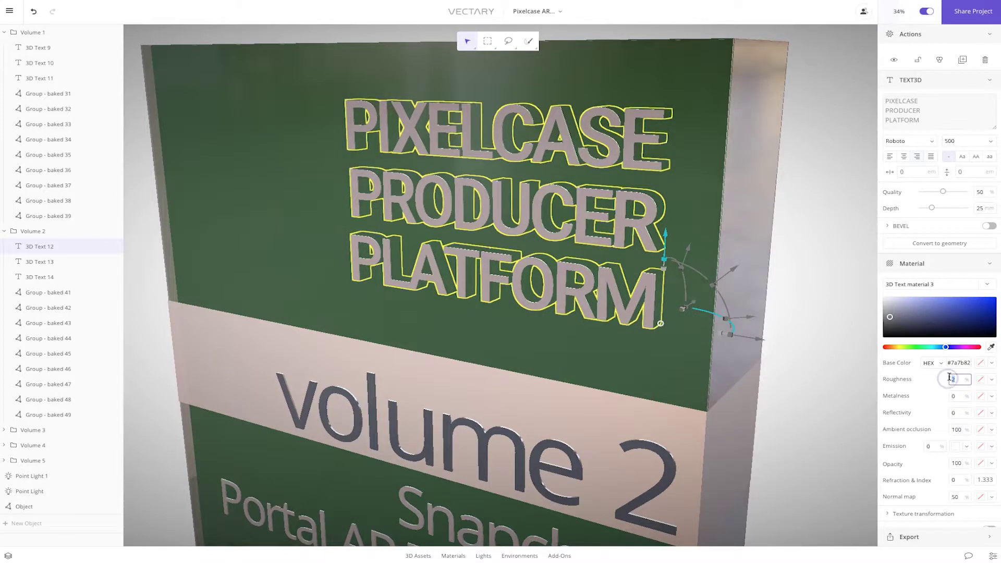
{"action": "type", "text": "50"}
{"action": "left_click", "coordinate": [837, 356]}
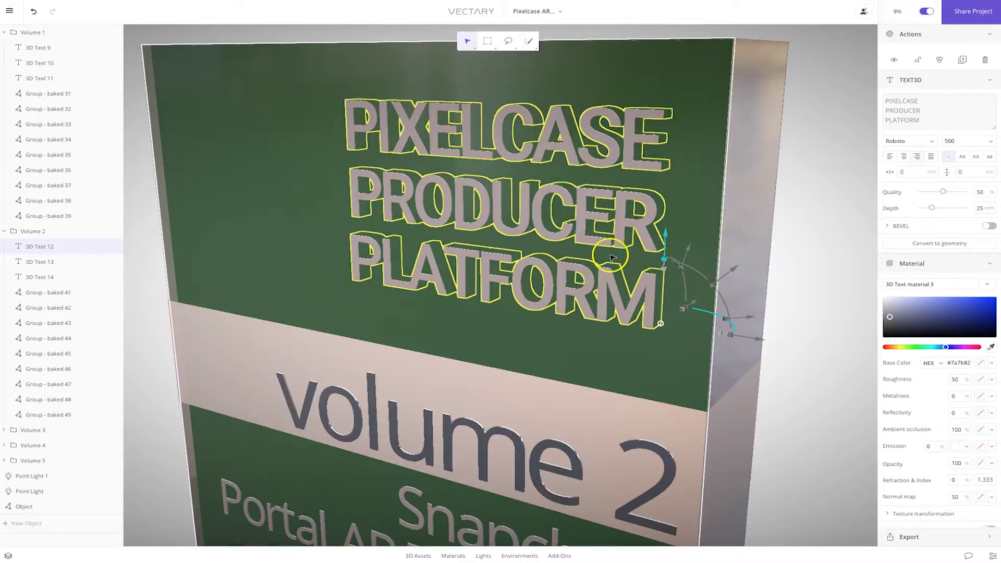
- Recolour the second book's title text to the dark navy #0e122e and check it from the side
{"action": "left_click_drag", "start_coordinate": [612, 256], "coordinate": [585, 259]}
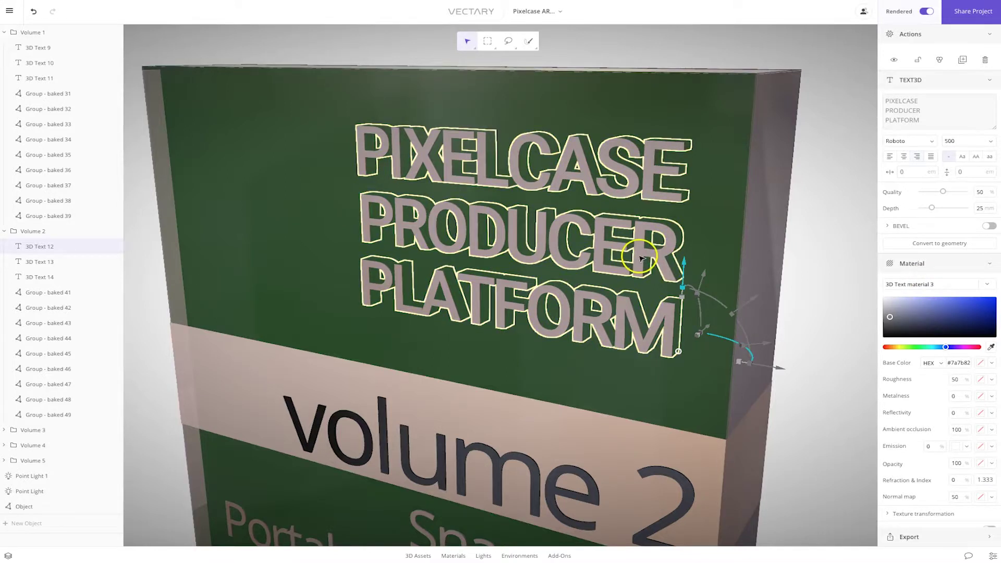
{"action": "left_click_drag", "start_coordinate": [923, 316], "coordinate": [962, 330]}
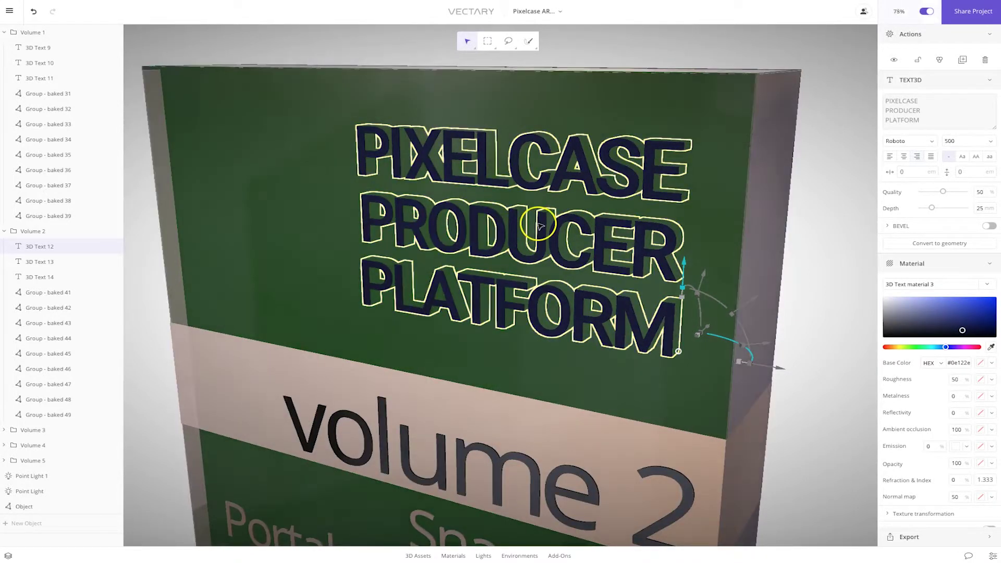
{"action": "left_click_drag", "start_coordinate": [532, 224], "coordinate": [489, 227]}
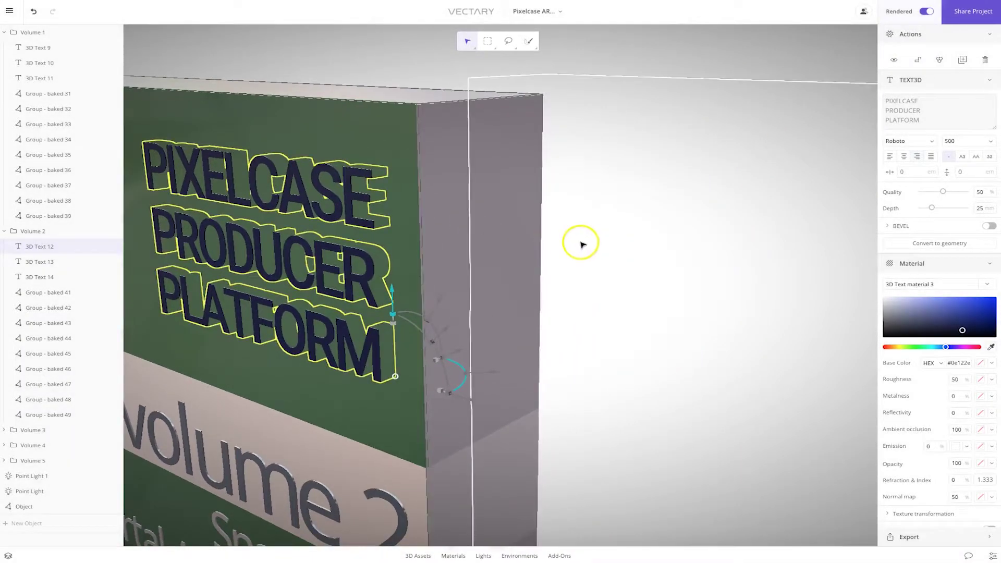
{"action": "left_click_drag", "start_coordinate": [349, 63], "coordinate": [438, 61]}
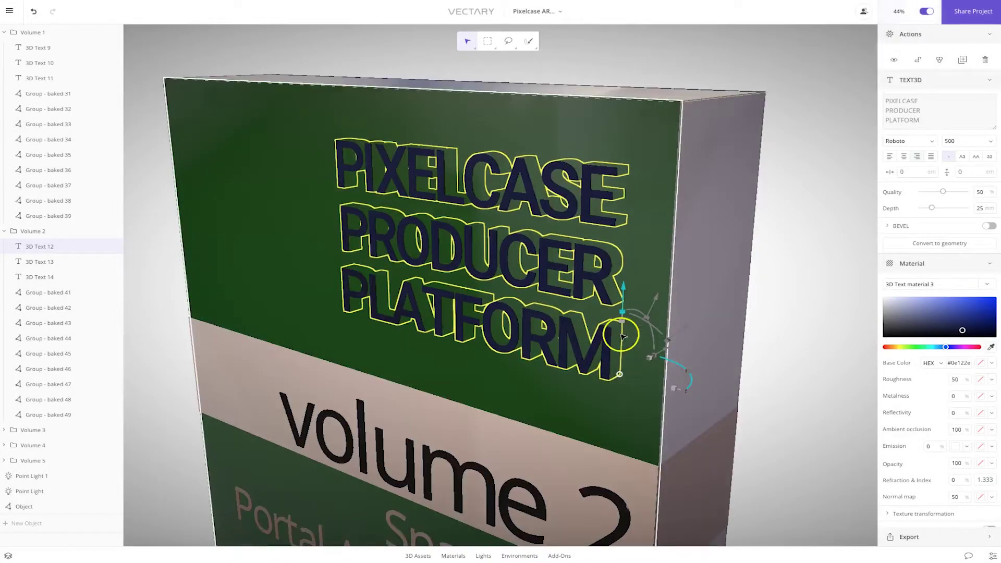
- Adjust the second book's title text slightly in position and height, and scale it down proportionally to roughly three quarters
{"action": "mouse_move", "coordinate": [666, 351]}
{"action": "left_mouse_down"}
{"action": "mouse_move", "coordinate": [654, 360]}
{"action": "mouse_move", "coordinate": [664, 353]}
{"action": "left_mouse_up"}
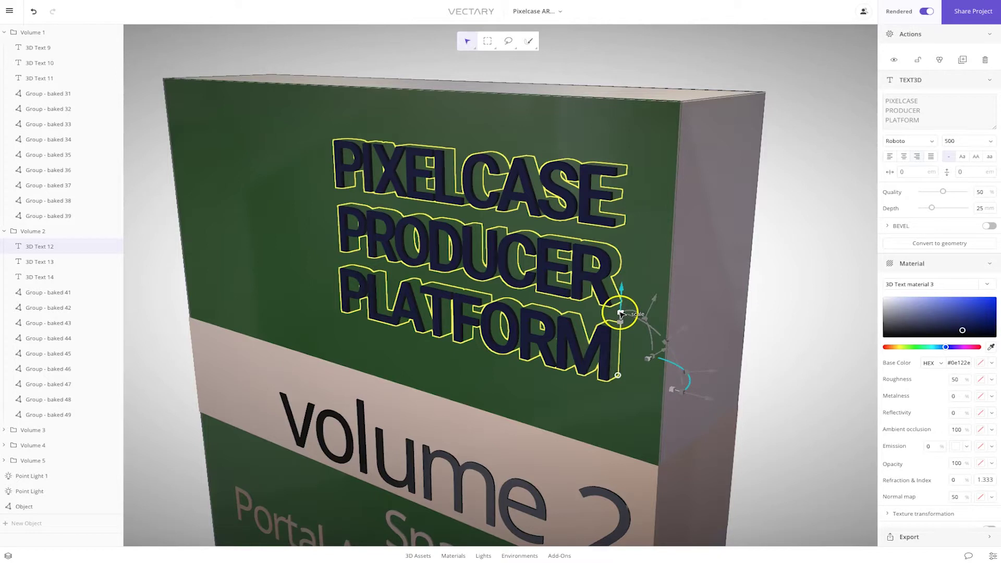
{"action": "mouse_move", "coordinate": [620, 313]}
{"action": "left_mouse_down"}
{"action": "mouse_move", "coordinate": [619, 303]}
{"action": "mouse_move", "coordinate": [619, 311]}
{"action": "left_mouse_up"}
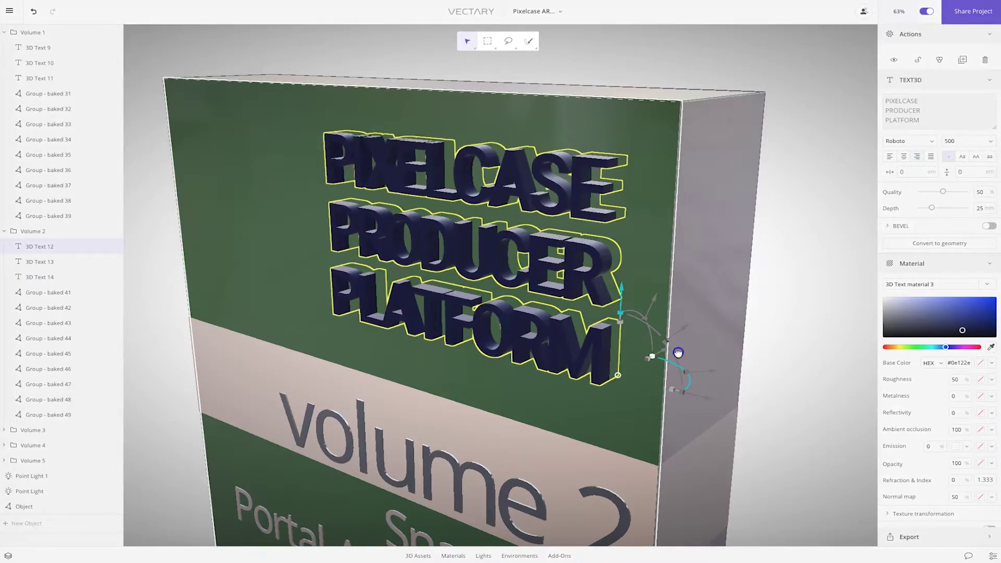
{"action": "left_click", "coordinate": [681, 380]}
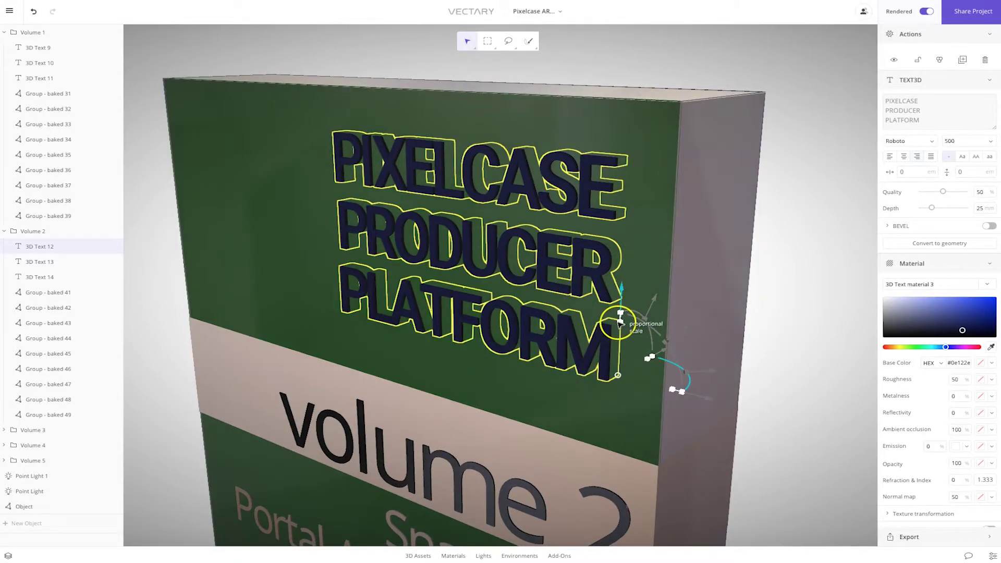
{"action": "left_click_drag", "start_coordinate": [620, 322], "coordinate": [659, 352]}
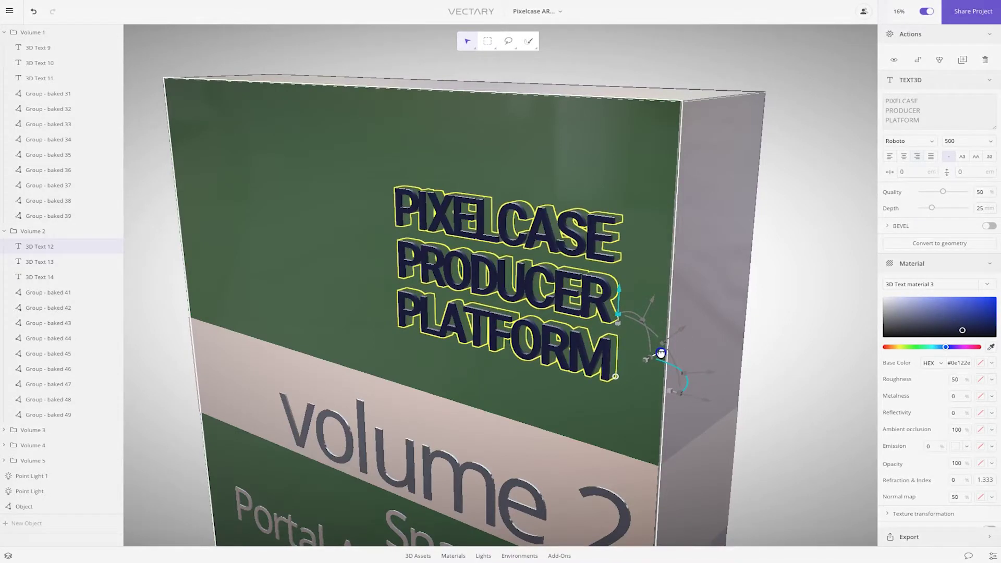
- Collapse the Volume 1 and Volume 2 groups and deselect the second book's title text
{"action": "scroll", "coordinate": [439, 299], "scroll_direction": "down", "scroll_amount": 10}
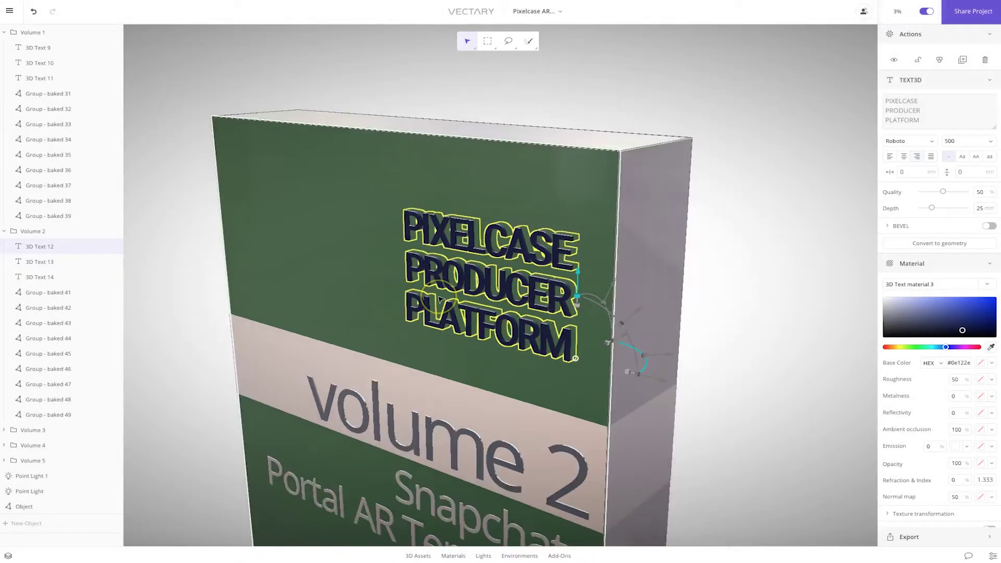
{"action": "scroll", "coordinate": [441, 301], "scroll_direction": "down", "scroll_amount": 2}
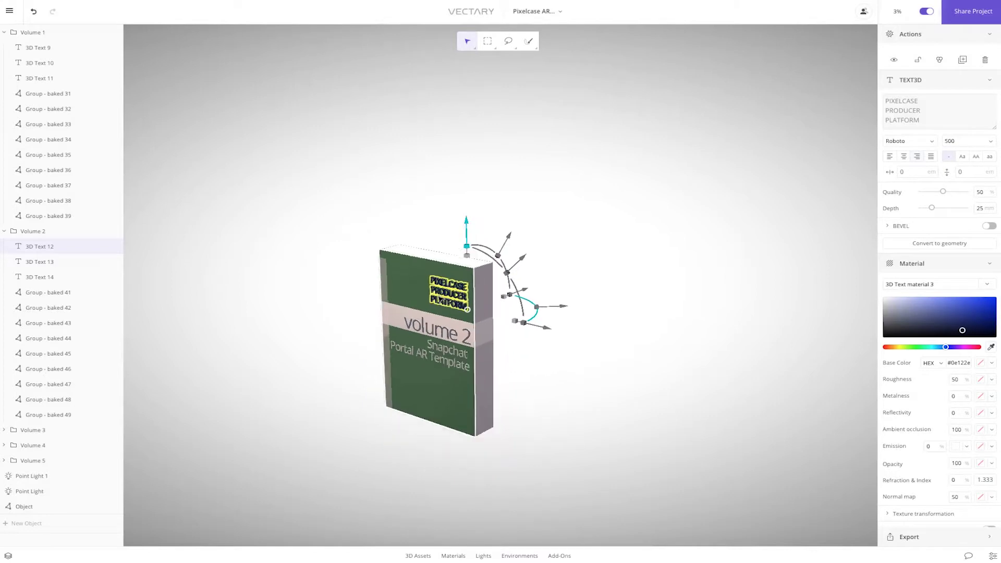
{"action": "right_click_drag", "start_coordinate": [357, 496], "coordinate": [424, 471]}
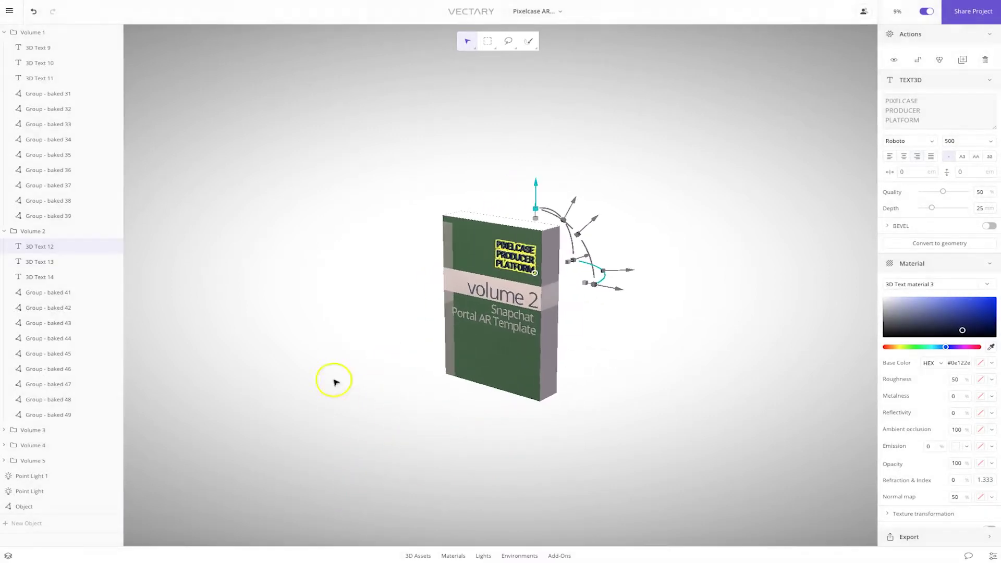
{"action": "left_click", "coordinate": [4, 32]}
{"action": "left_click", "coordinate": [4, 48]}
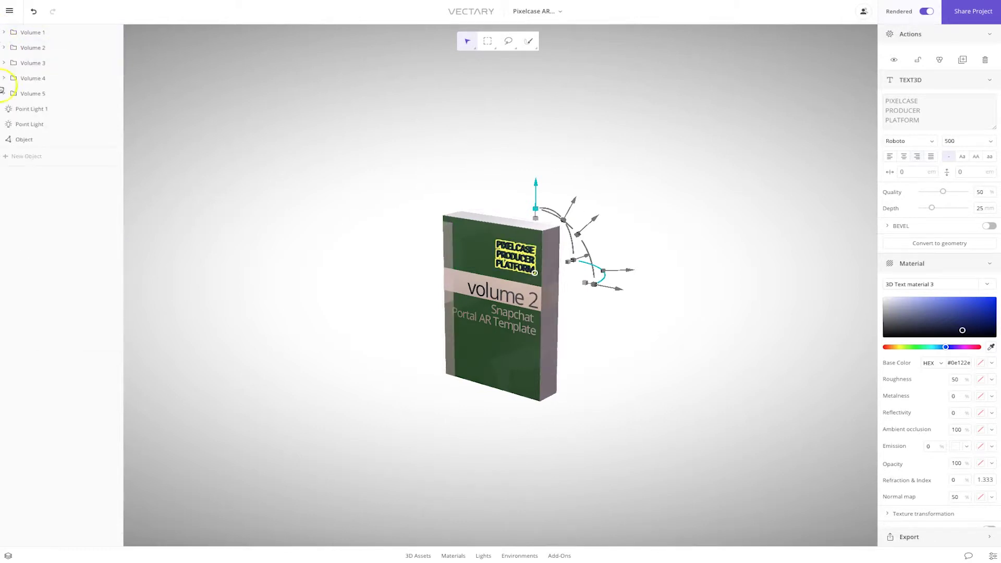
{"action": "left_click", "coordinate": [297, 509]}
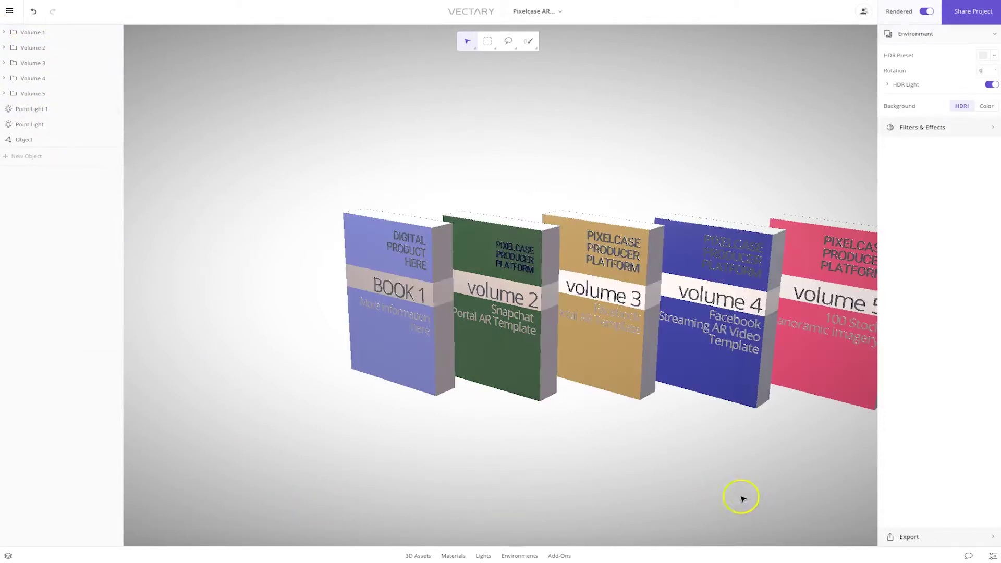
- Toggle the visibility of Point Light and Point Light 1 to compare their effect on the five books
{"action": "right_click_drag", "start_coordinate": [721, 485], "coordinate": [625, 469]}
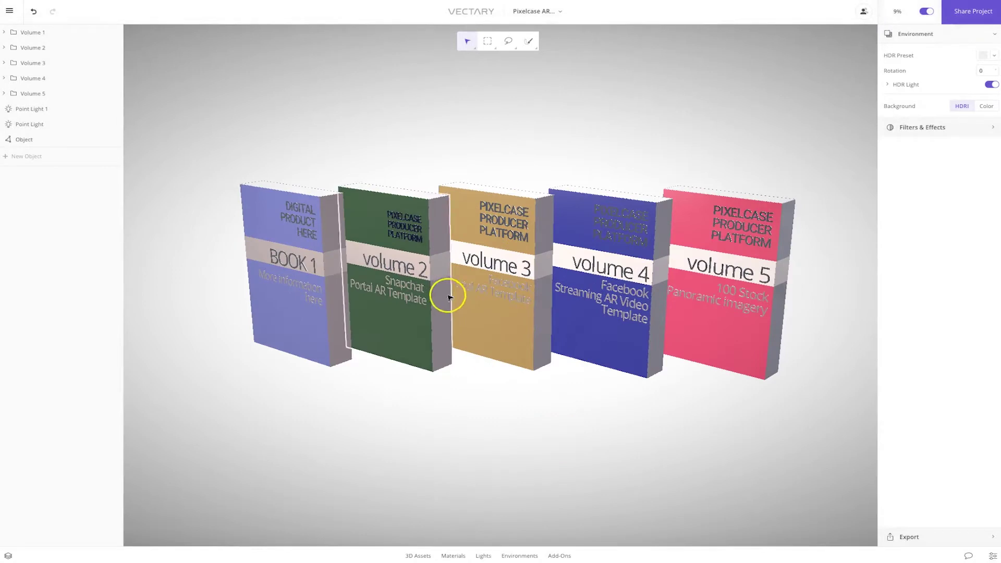
{"action": "mouse_move", "coordinate": [510, 392]}
{"action": "left_mouse_down"}
{"action": "mouse_move", "coordinate": [515, 359]}
{"action": "mouse_move", "coordinate": [505, 401]}
{"action": "left_mouse_up"}
{"action": "scroll", "coordinate": [506, 401], "scroll_direction": "down", "scroll_amount": 5}
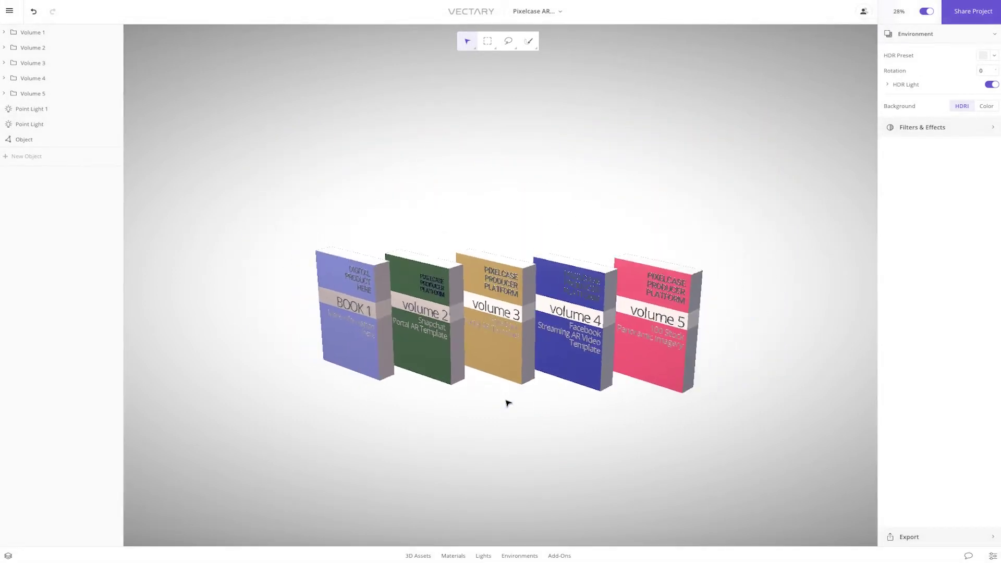
{"action": "mouse_move", "coordinate": [481, 449]}
{"action": "left_mouse_down"}
{"action": "mouse_move", "coordinate": [486, 441]}
{"action": "mouse_move", "coordinate": [468, 445]}
{"action": "left_mouse_up"}
{"action": "right_click_drag", "start_coordinate": [283, 346], "coordinate": [395, 346]}
{"action": "scroll", "coordinate": [393, 344], "scroll_direction": "down", "scroll_amount": 3}
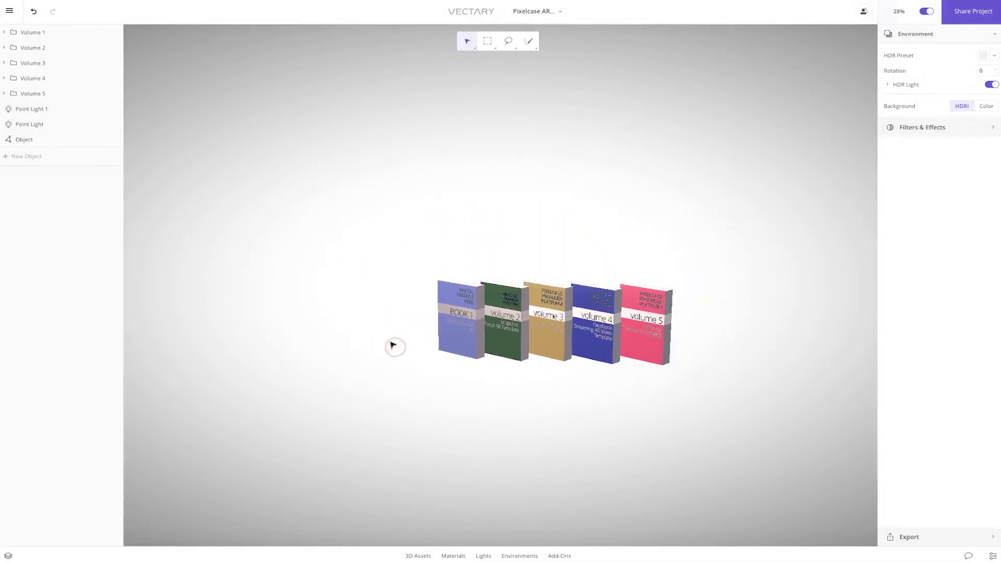
{"action": "right_click_drag", "start_coordinate": [331, 363], "coordinate": [361, 349]}
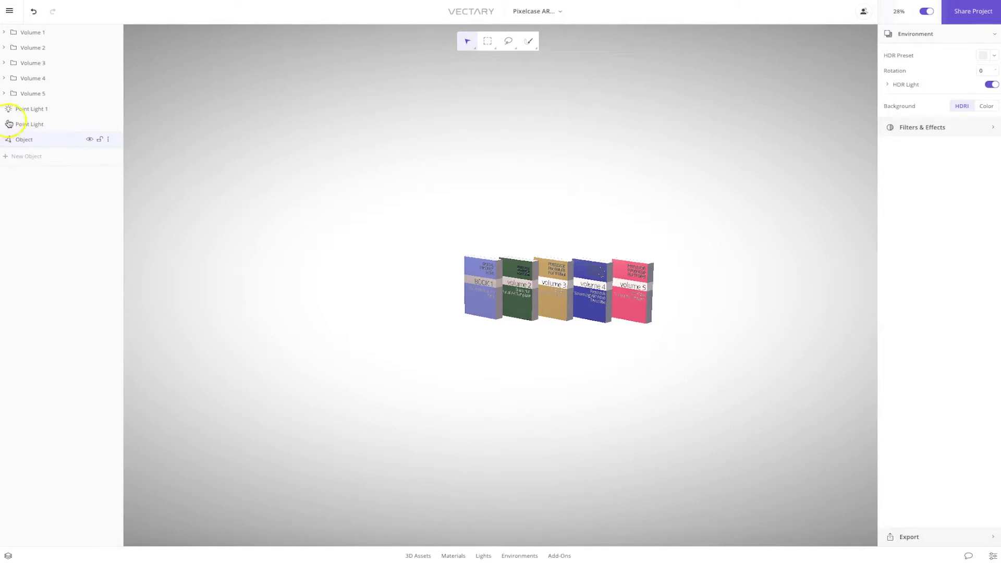
{"action": "left_click", "coordinate": [88, 125]}
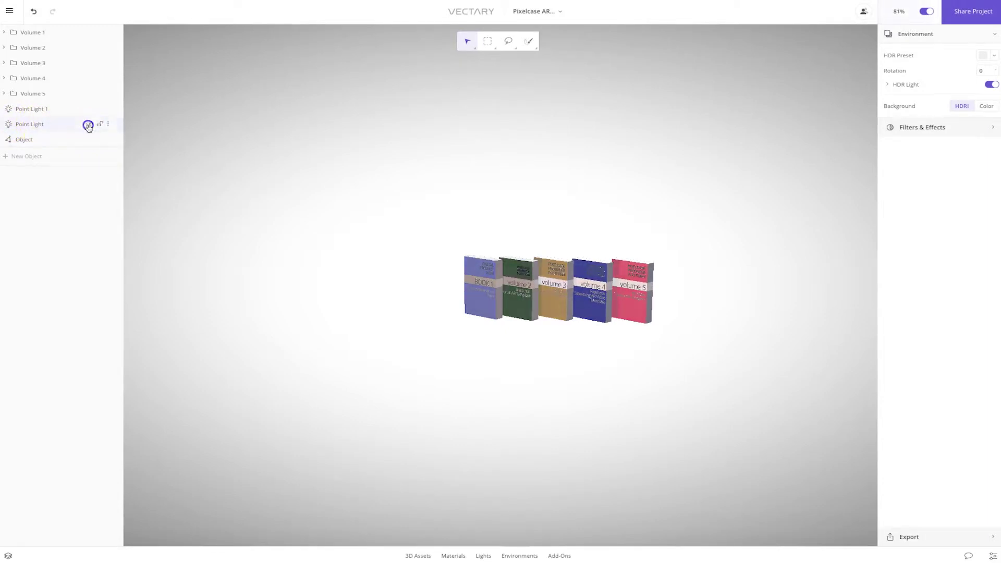
{"action": "left_click", "coordinate": [92, 110]}
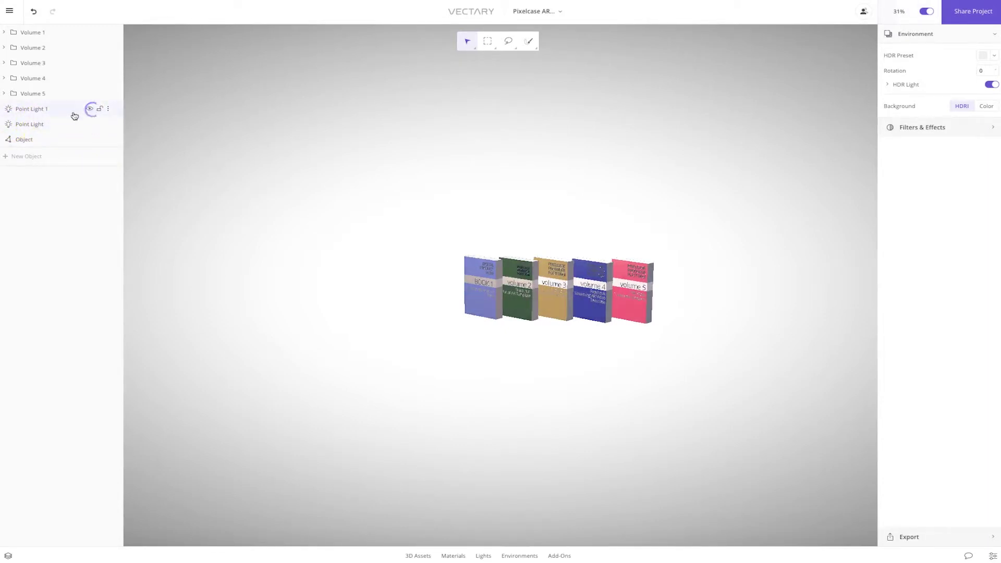
- Locate Point Light 1 in the scene, and move Point Light farther out from the first book
{"action": "left_click", "coordinate": [37, 111]}
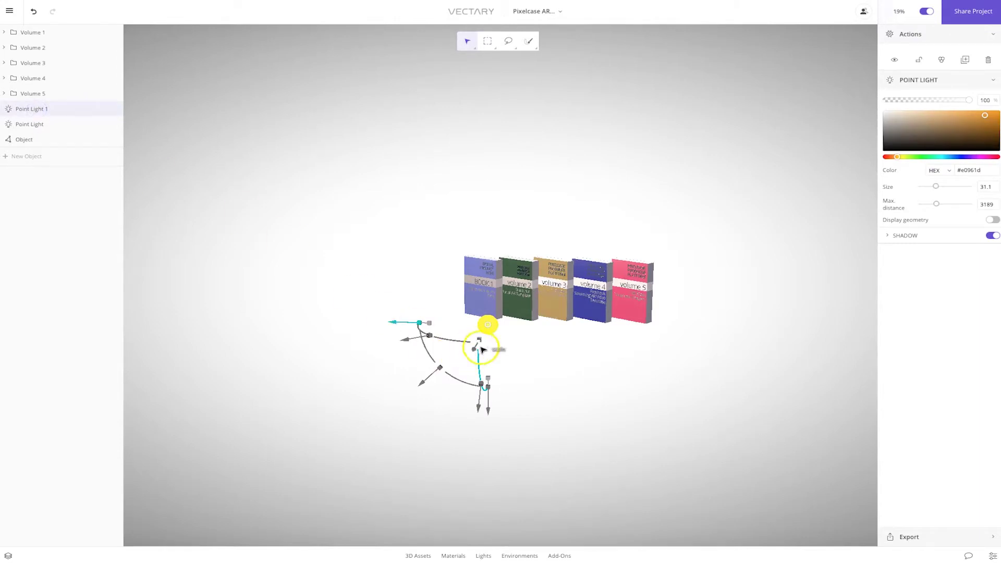
{"action": "left_click", "coordinate": [28, 125]}
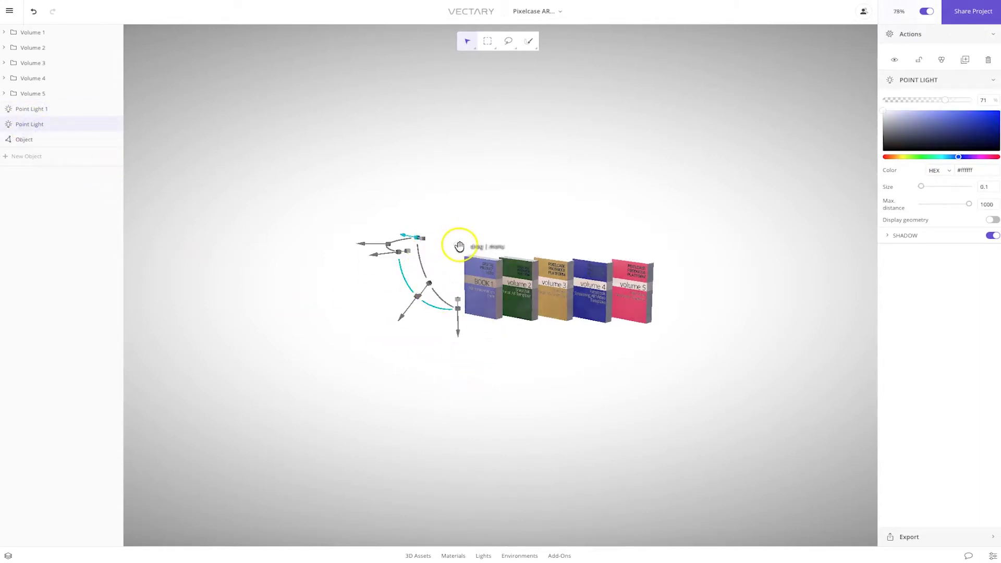
{"action": "left_click_drag", "start_coordinate": [382, 258], "coordinate": [320, 251]}
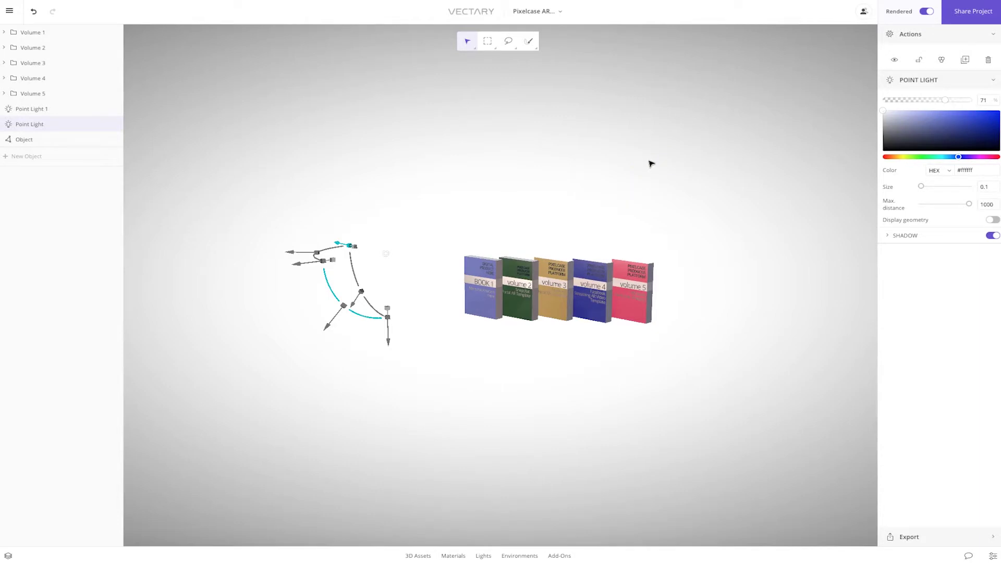
- Export the scene with the five books as a USDZ 3D file at the maximum texture size
{"action": "scroll", "coordinate": [586, 286], "scroll_direction": "up", "scroll_amount": 5}
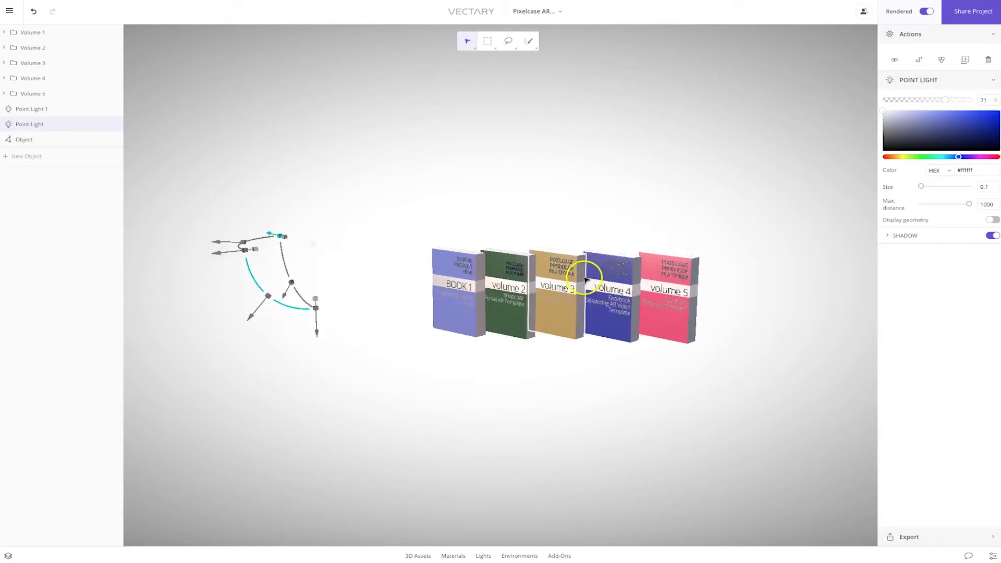
{"action": "right_click_drag", "start_coordinate": [631, 217], "coordinate": [545, 198]}
{"action": "scroll", "coordinate": [502, 210], "scroll_direction": "up", "scroll_amount": 2}
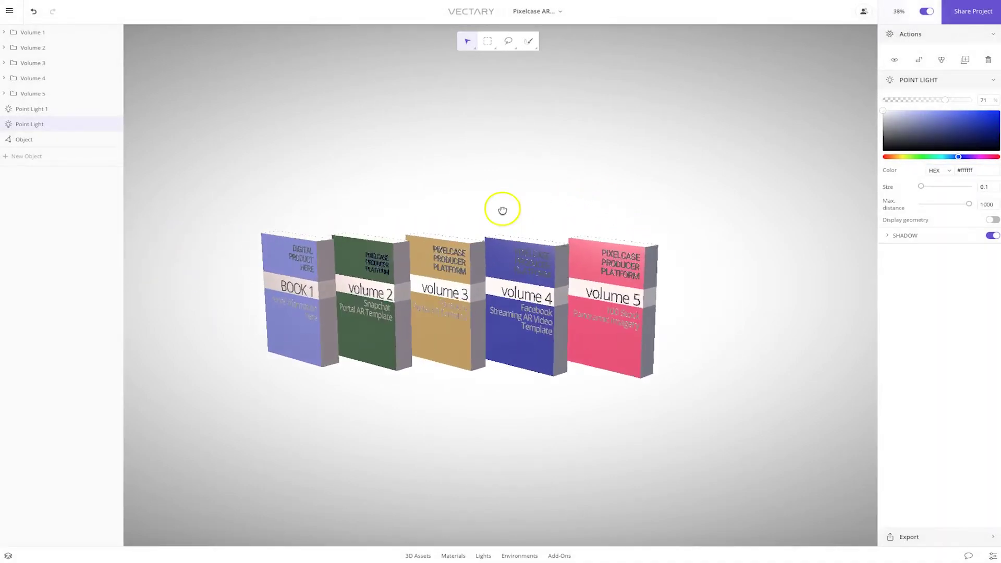
{"action": "left_click", "coordinate": [909, 536]}
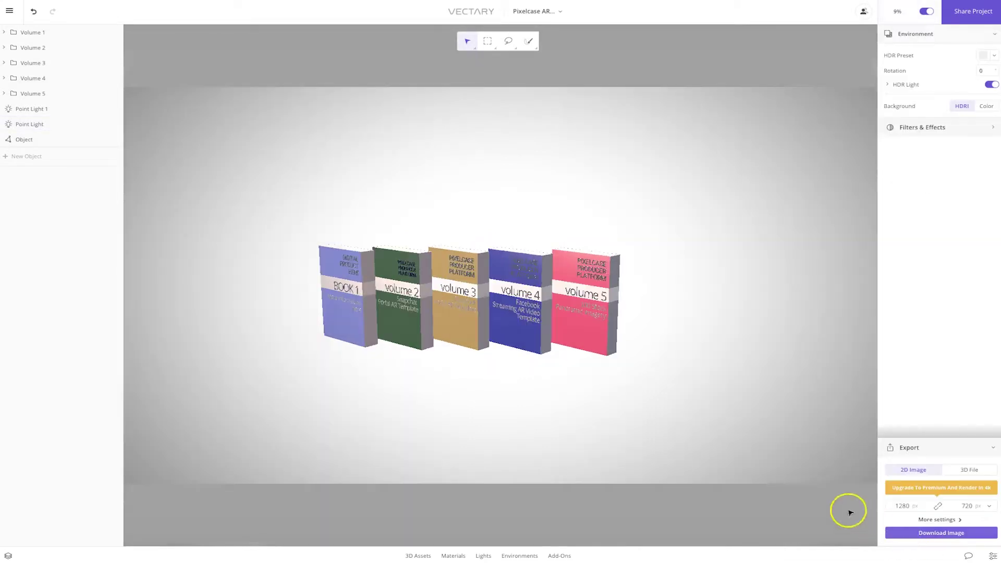
{"action": "left_click", "coordinate": [972, 471]}
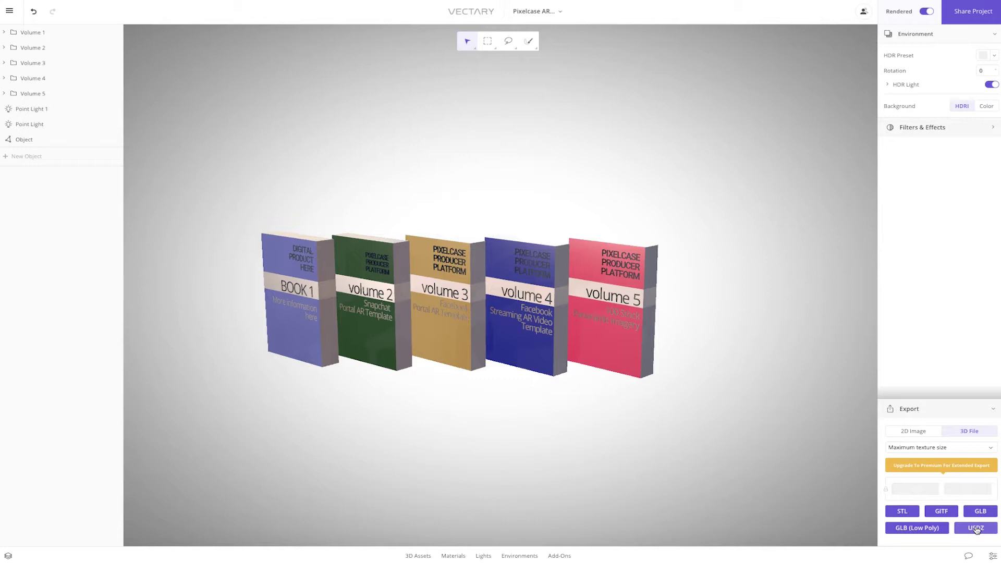
{"action": "left_click", "coordinate": [976, 529]}
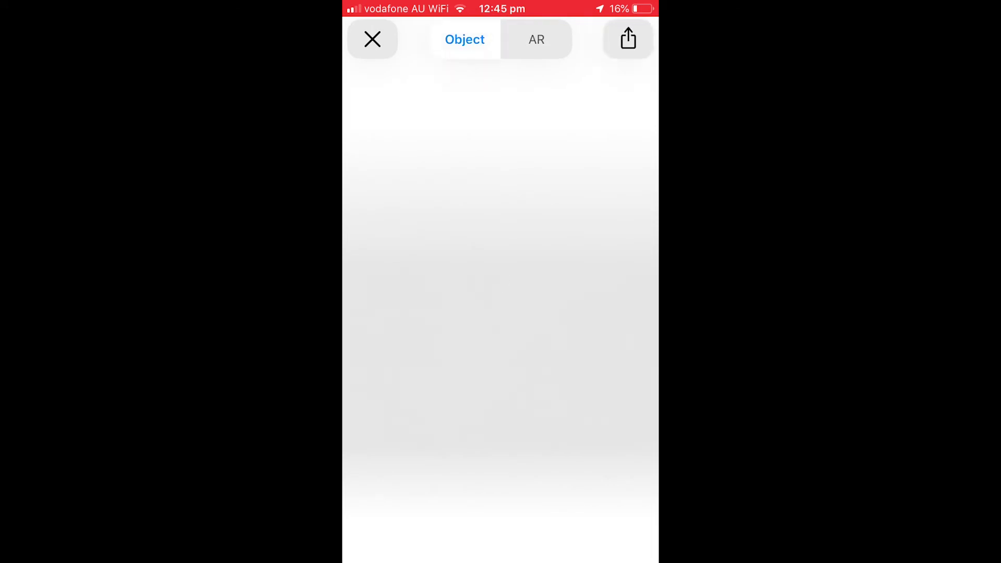
- In the phone's AR model viewer, rotate and enlarge the exported books to inspect their covers, and show them in AR
{"action": "left_click_drag", "start_coordinate": [489, 333], "coordinate": [589, 336]}
{"action": "left_click_drag", "start_coordinate": [521, 336], "coordinate": [584, 337]}
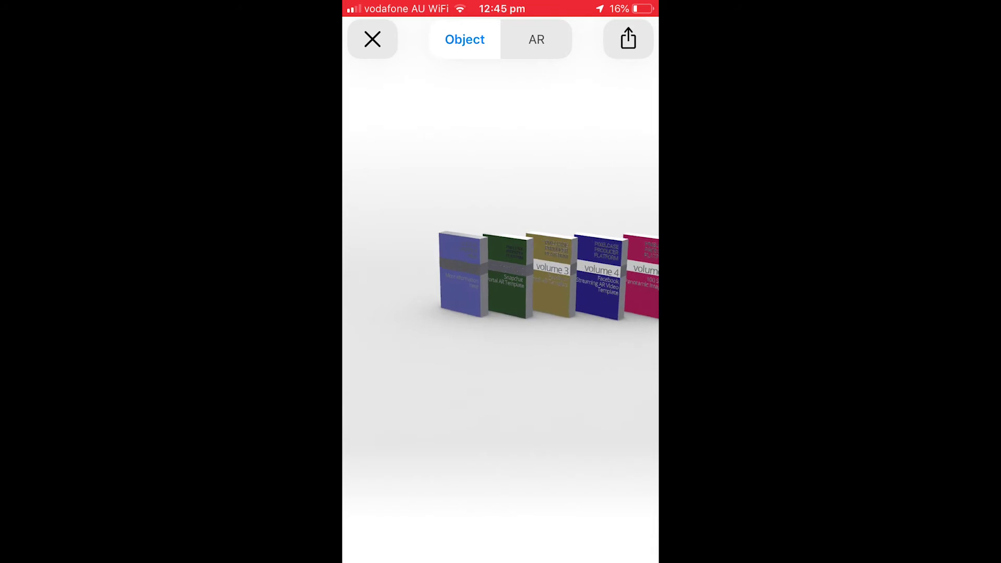
{"action": "scroll", "coordinate": [501, 281], "scroll_direction": "up", "scroll_amount": 5}
{"action": "left_click_drag", "start_coordinate": [521, 336], "coordinate": [542, 337]}
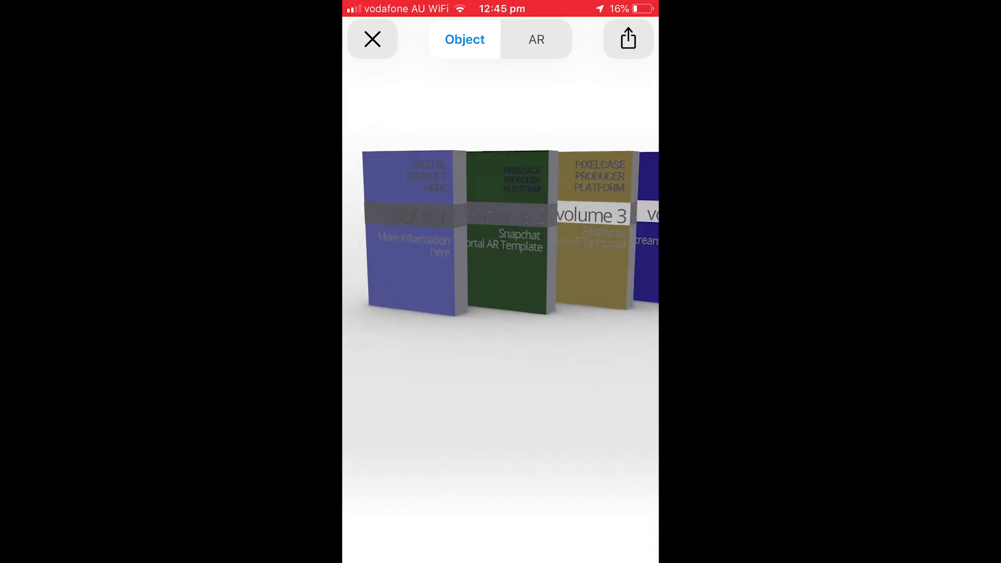
{"action": "scroll", "coordinate": [500, 282], "scroll_direction": "up", "scroll_amount": 4}
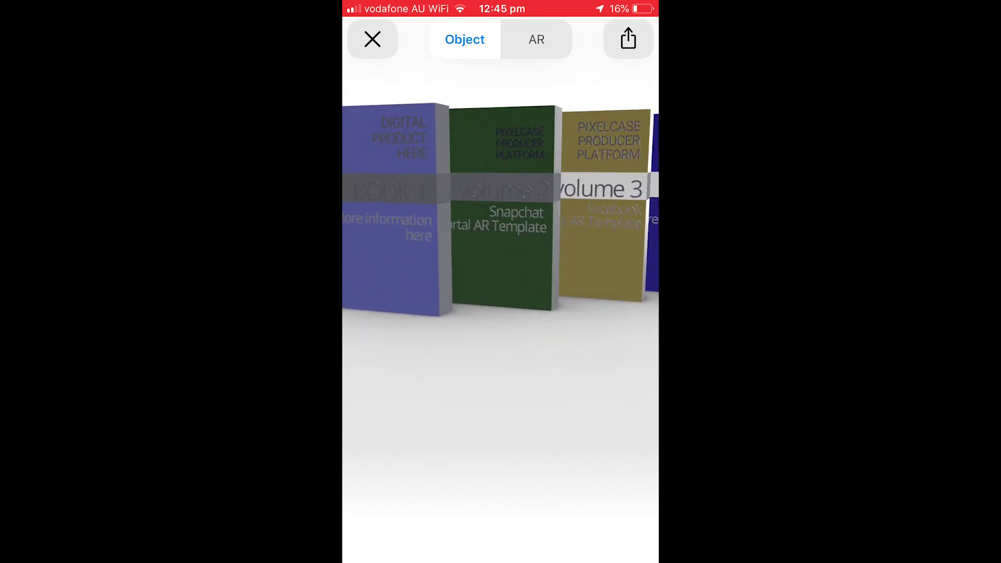
{"action": "mouse_move", "coordinate": [521, 336]}
{"action": "left_mouse_down"}
{"action": "mouse_move", "coordinate": [484, 336]}
{"action": "mouse_move", "coordinate": [472, 359]}
{"action": "mouse_move", "coordinate": [516, 367]}
{"action": "mouse_move", "coordinate": [540, 336]}
{"action": "left_mouse_up"}
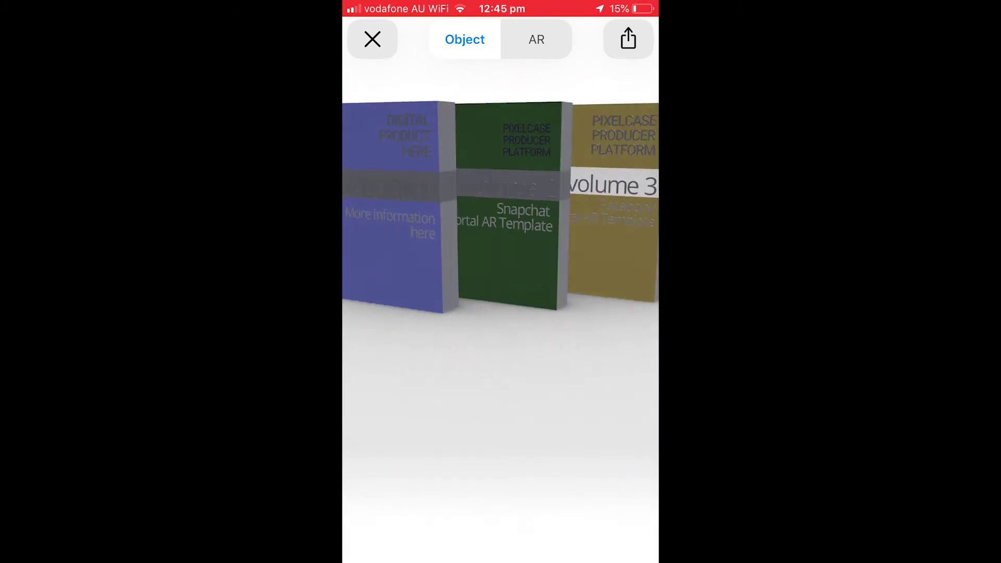
{"action": "left_click", "coordinate": [536, 40]}
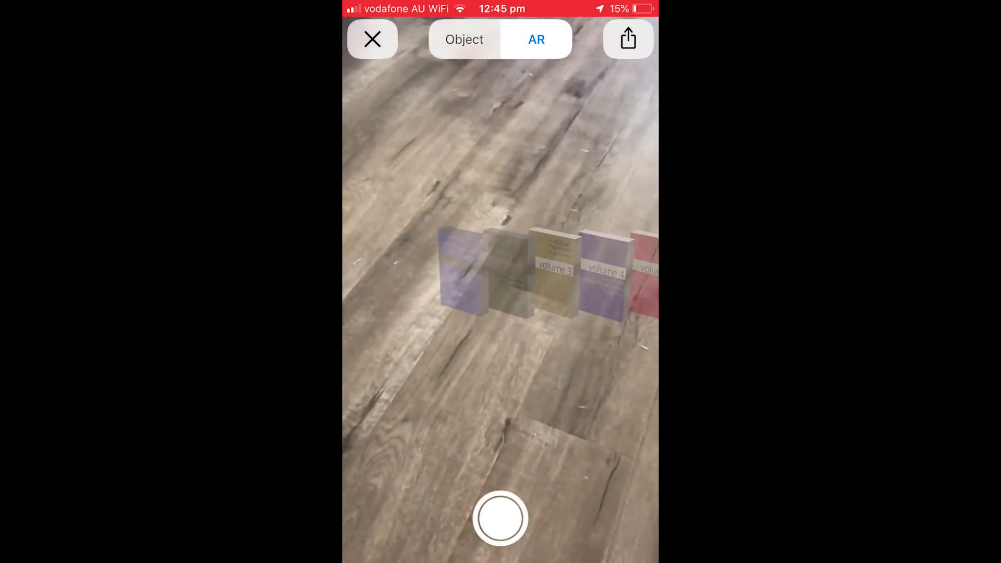